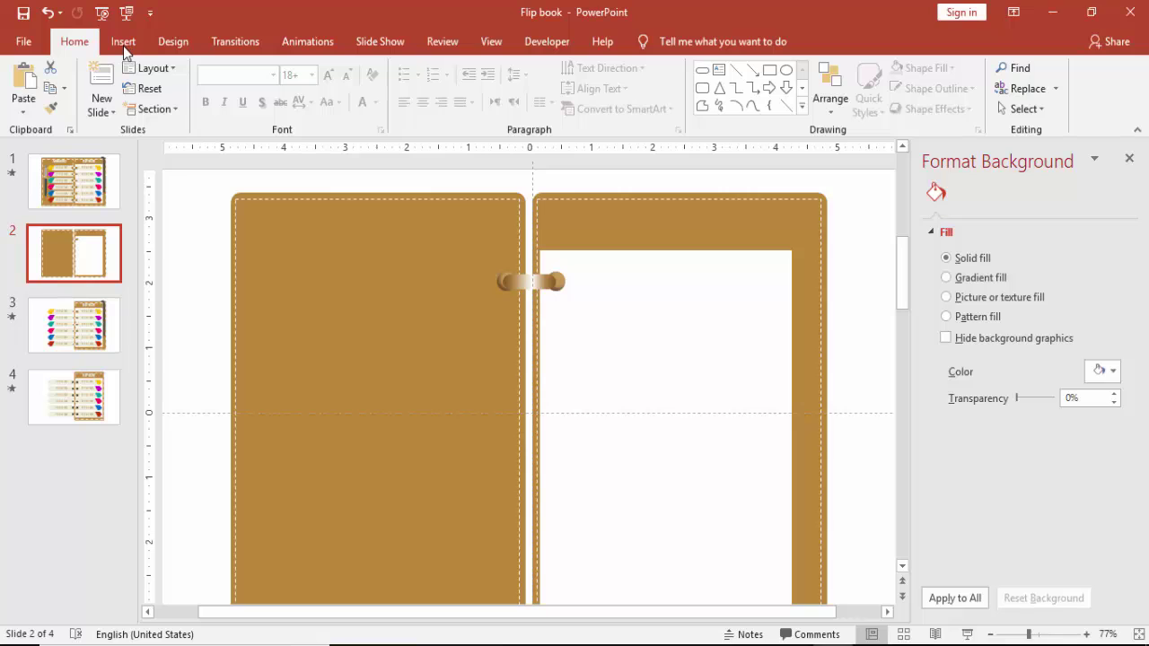
- Draw a pentagon arrow across the top of the right page's white sheet
left_click(123, 42)
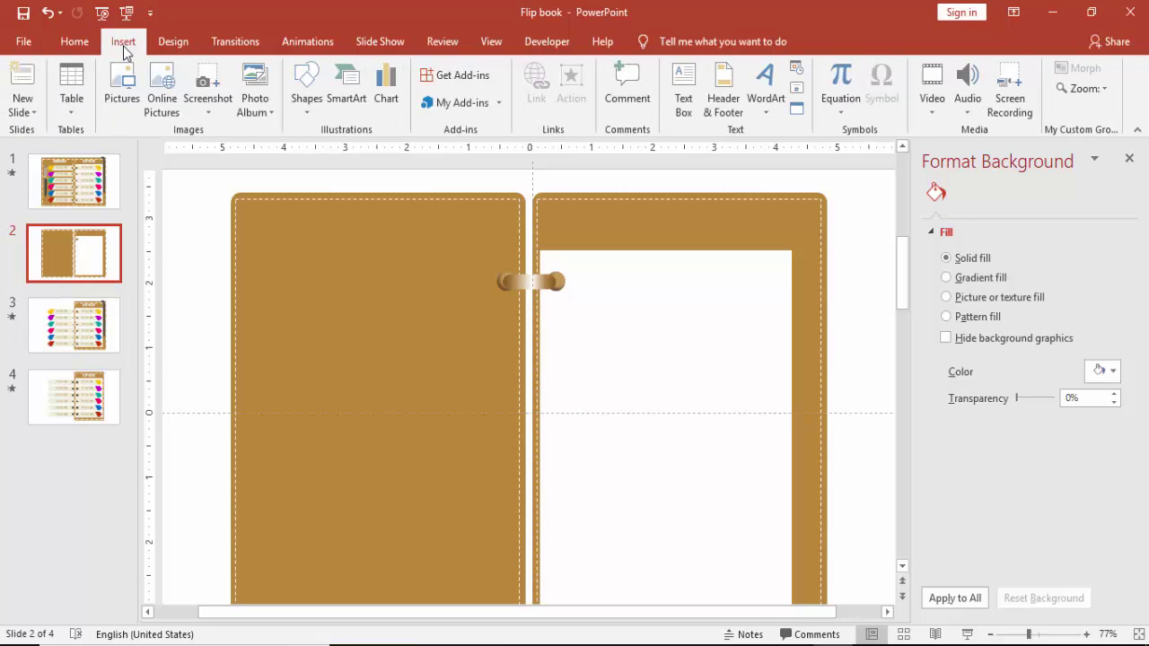
left_click(303, 115)
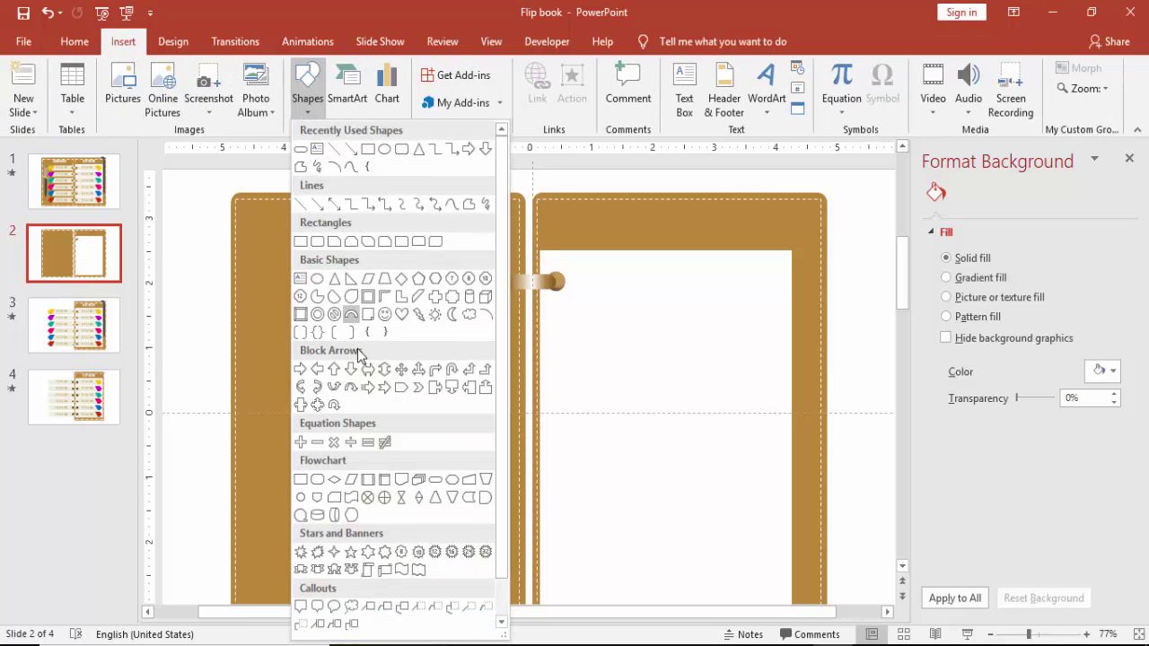
left_click(403, 388)
left_click_drag(542, 258, 754, 314)
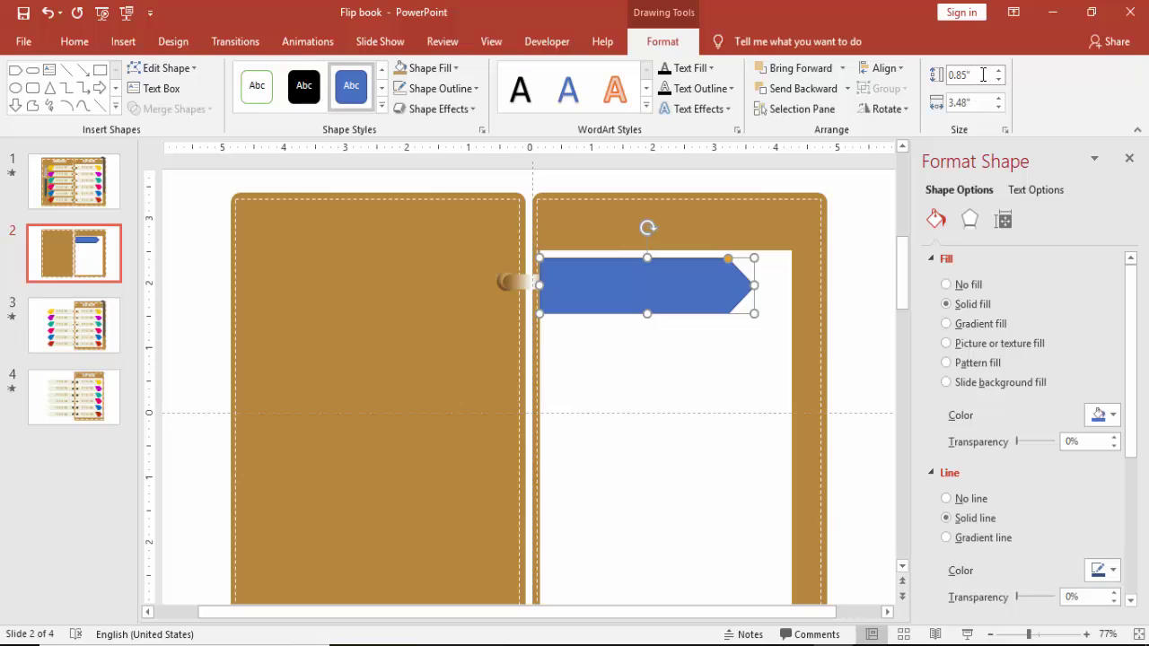
- Size the arrow to 0.79" tall and 3.62" wide, nudging it slightly right
left_click(985, 79)
type(".79")
left_click(983, 103)
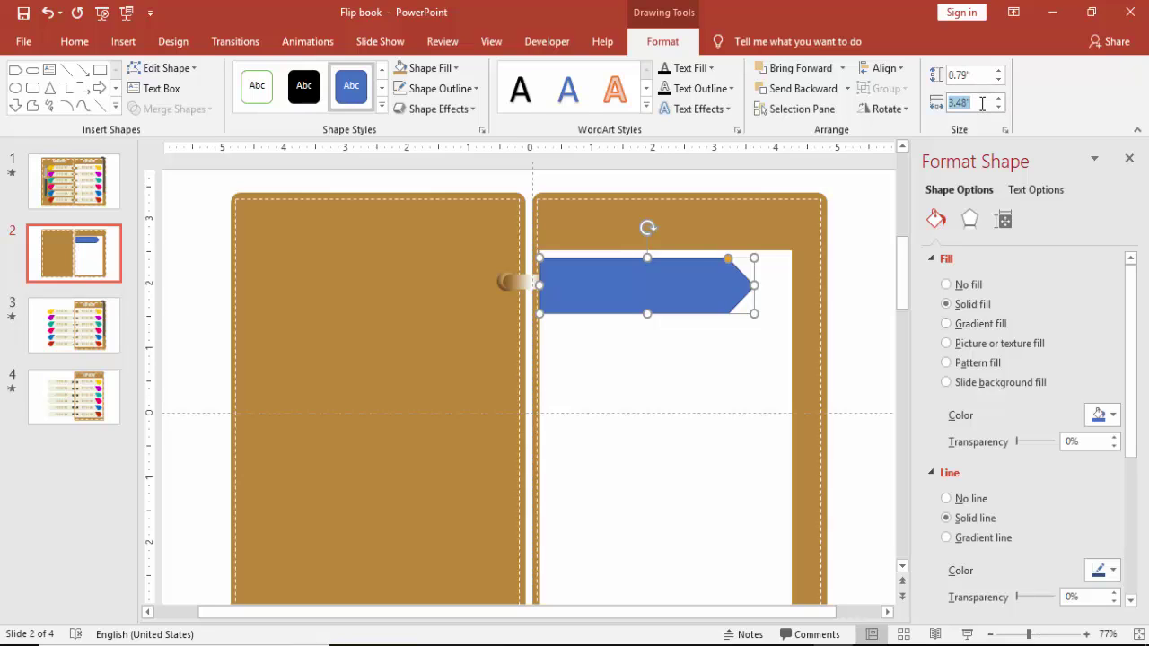
type("3.2")
key("Return")
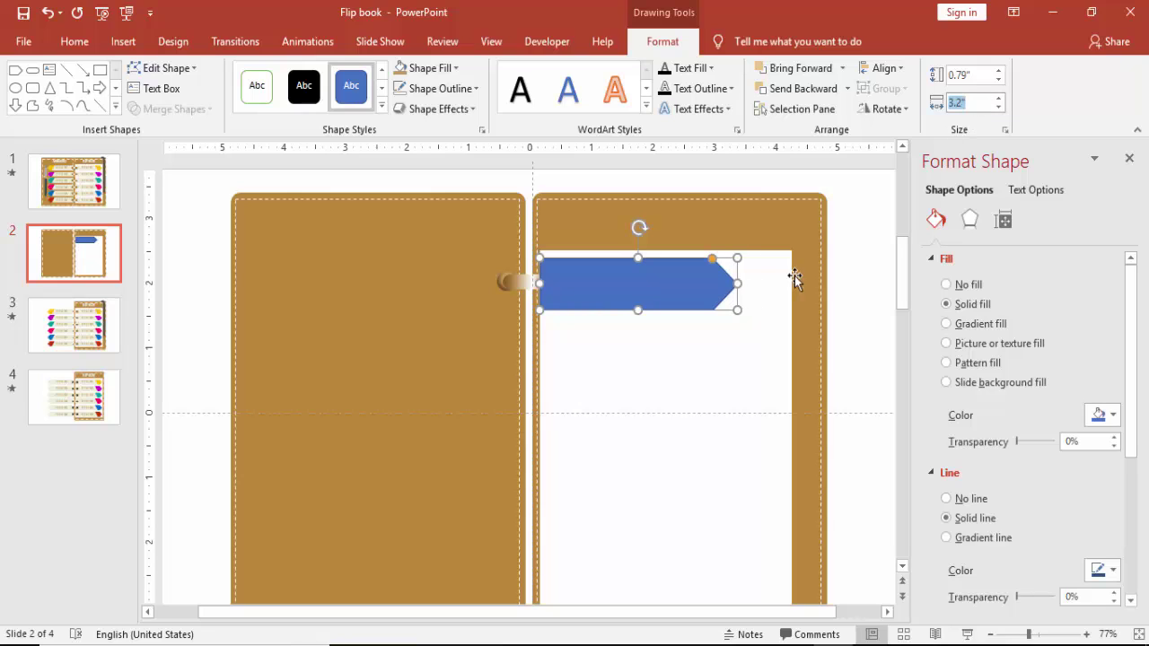
left_click_drag(738, 283, 757, 281)
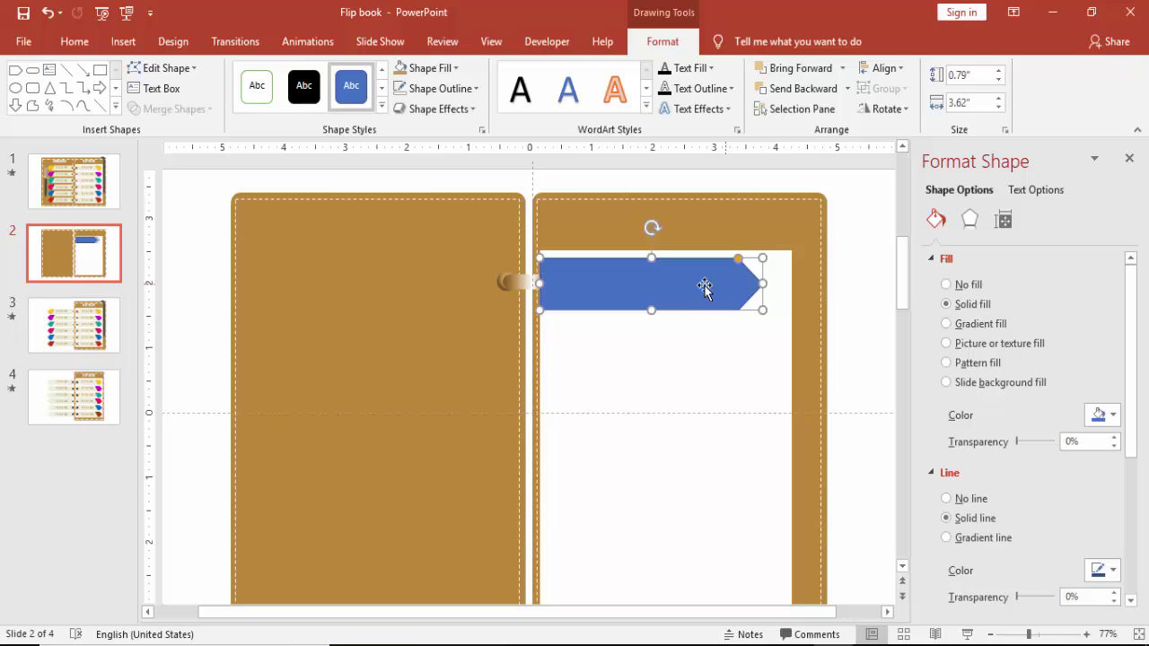
left_click_drag(686, 286, 693, 284)
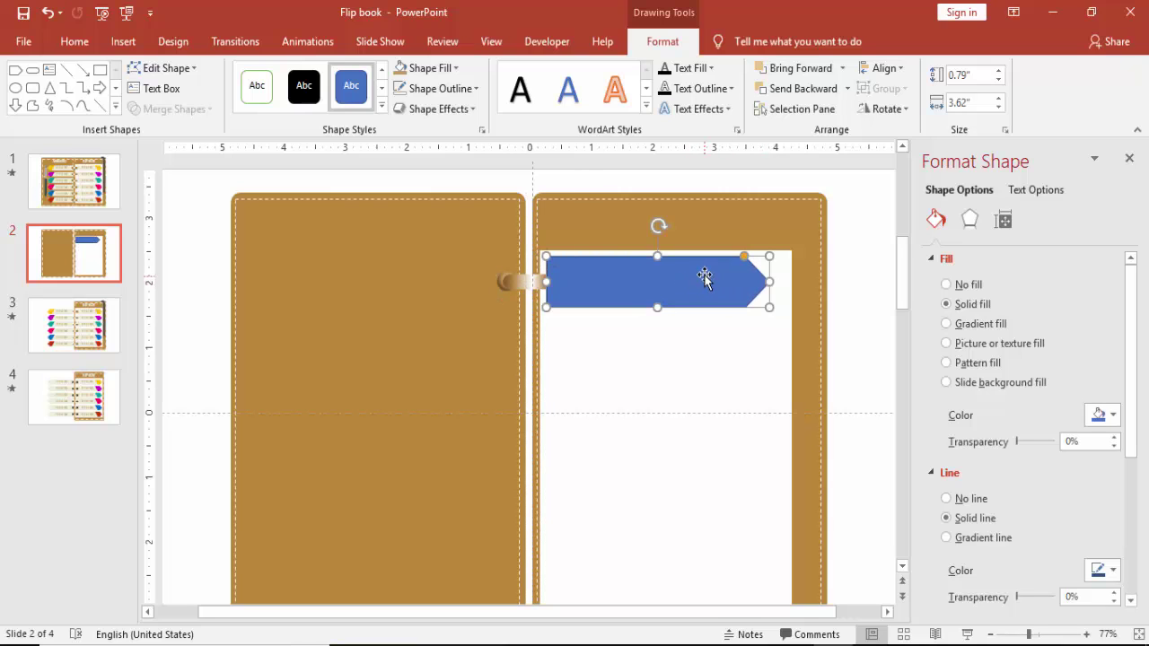
- Remove the arrow's outline and fill it with light grey
left_click(462, 95)
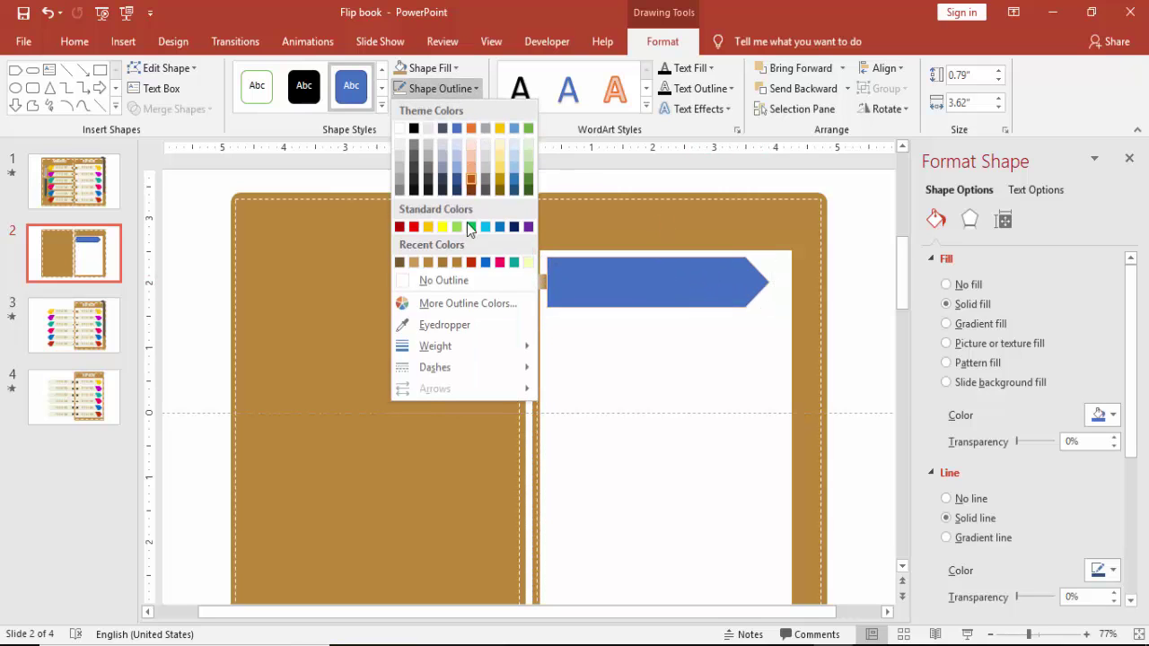
left_click(440, 280)
left_click(450, 69)
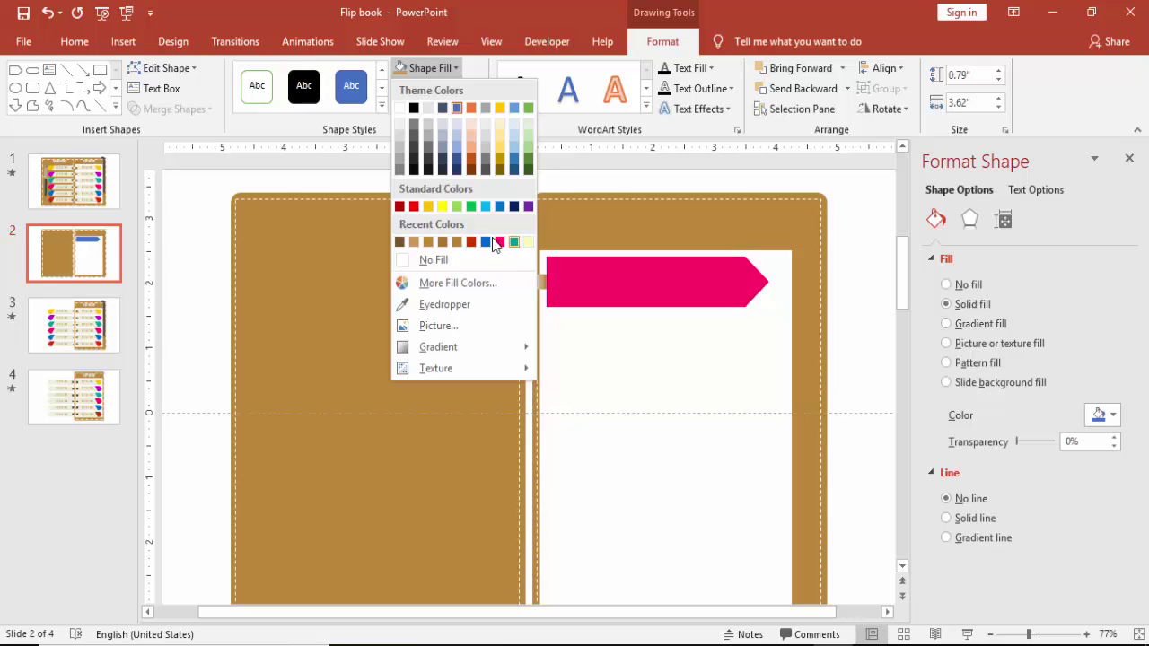
left_click(400, 133)
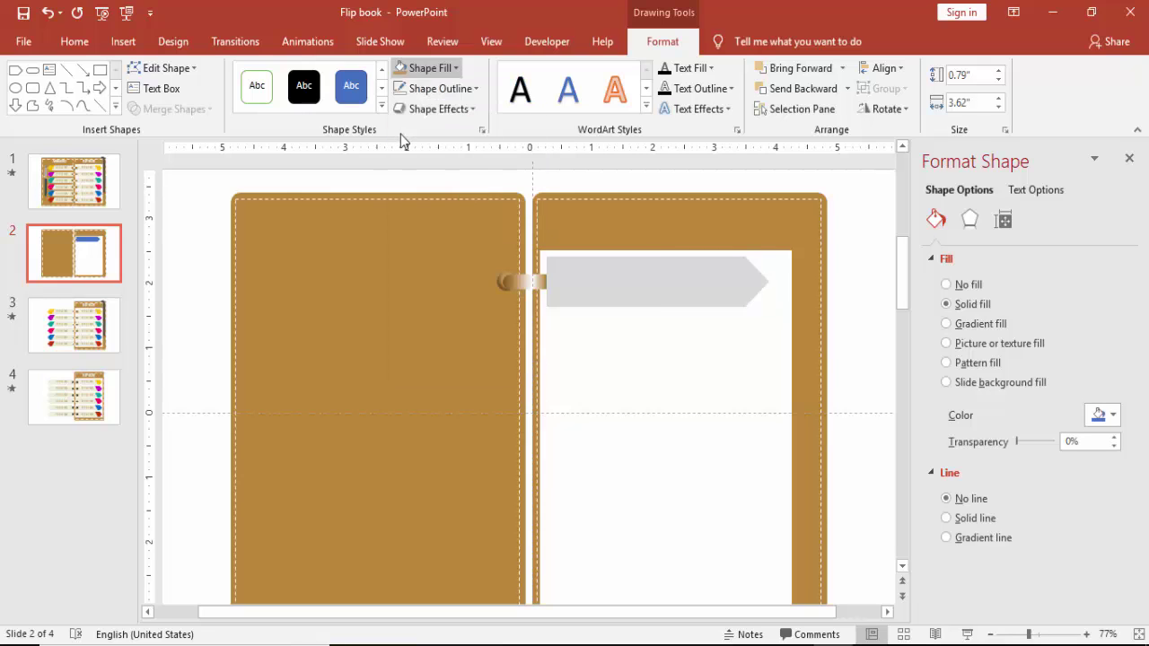
left_click(866, 299)
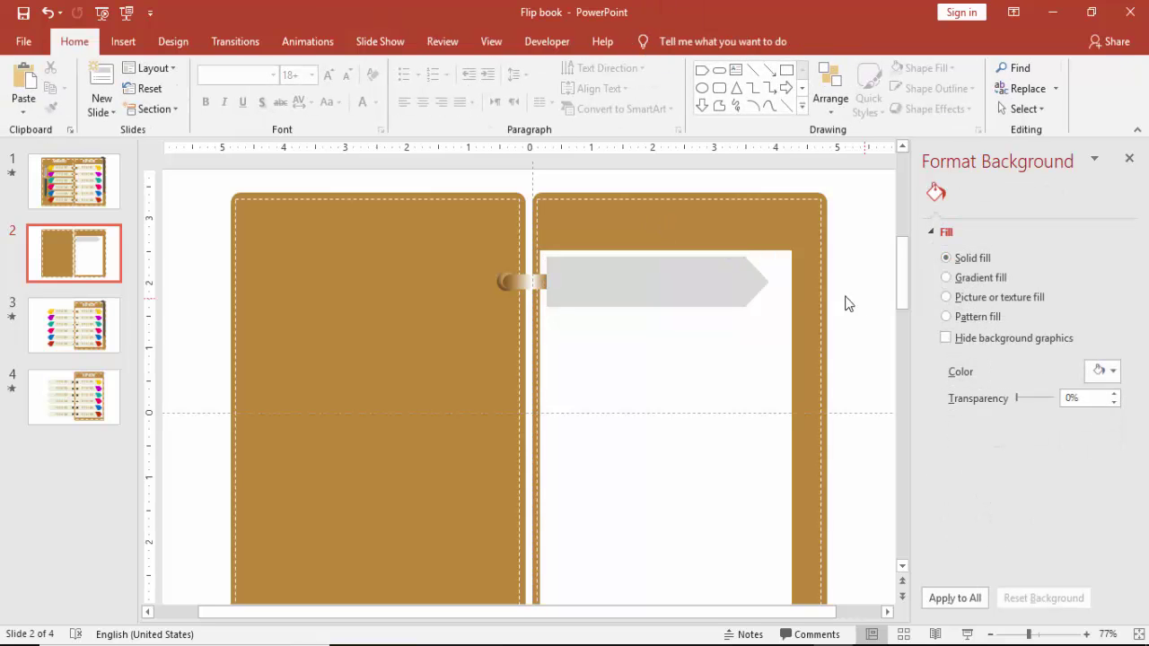
- Change the arrow fill to a darker grey and shift it slightly left and up
left_click(722, 285)
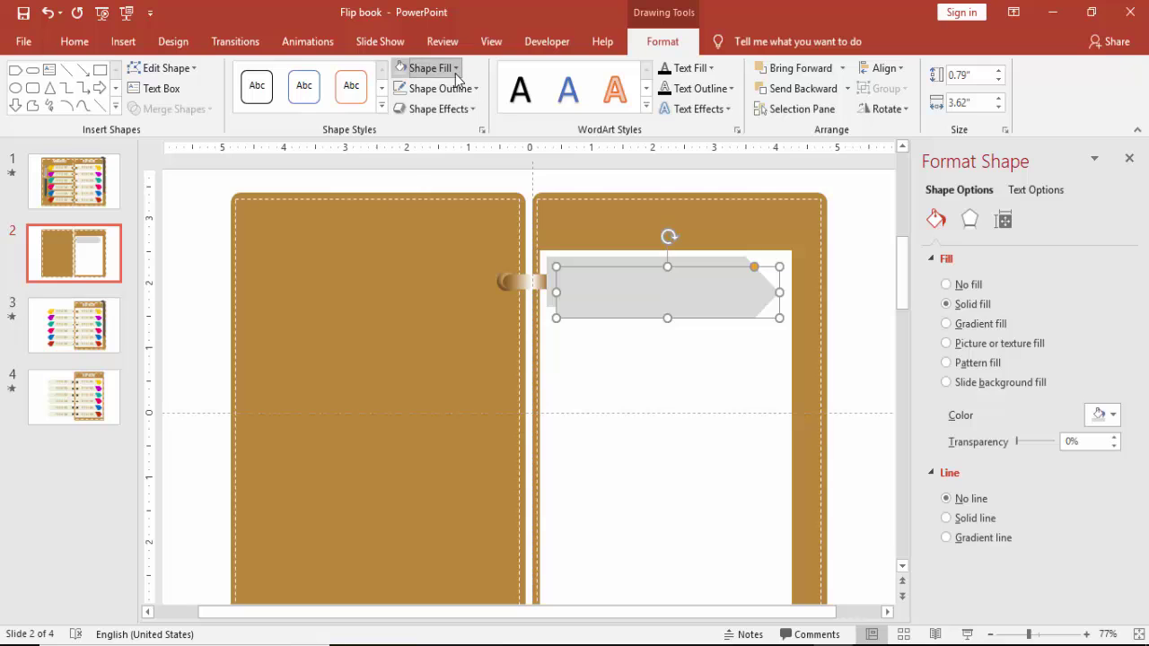
left_click(428, 68)
left_click(399, 166)
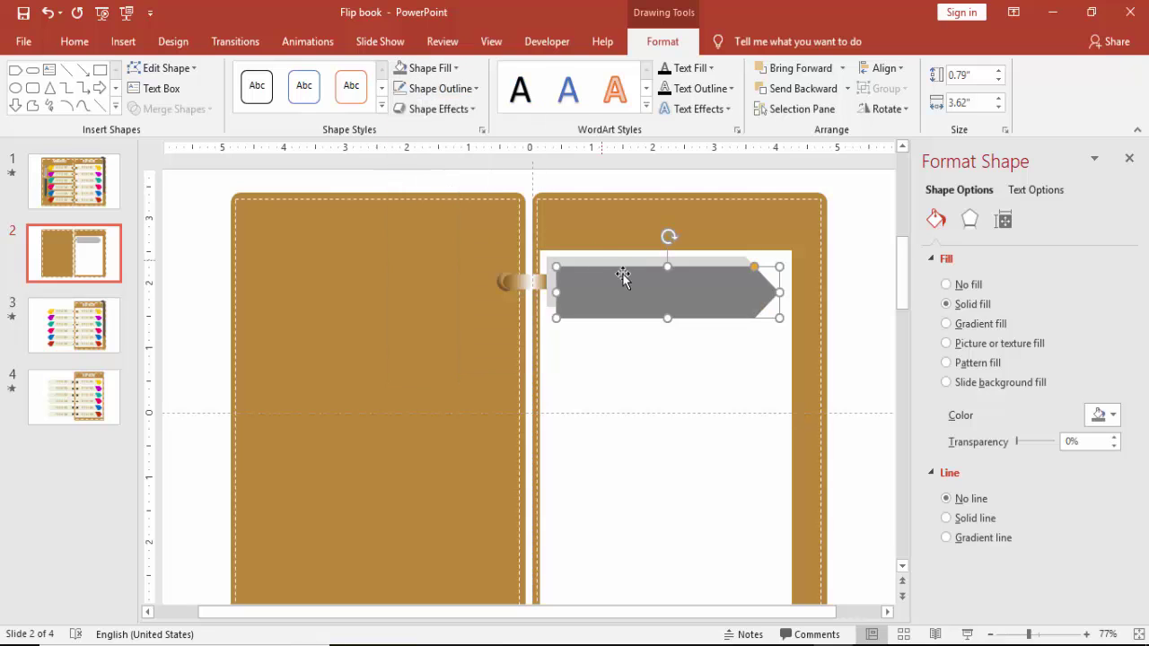
left_click_drag(681, 297, 667, 281)
left_click(816, 312)
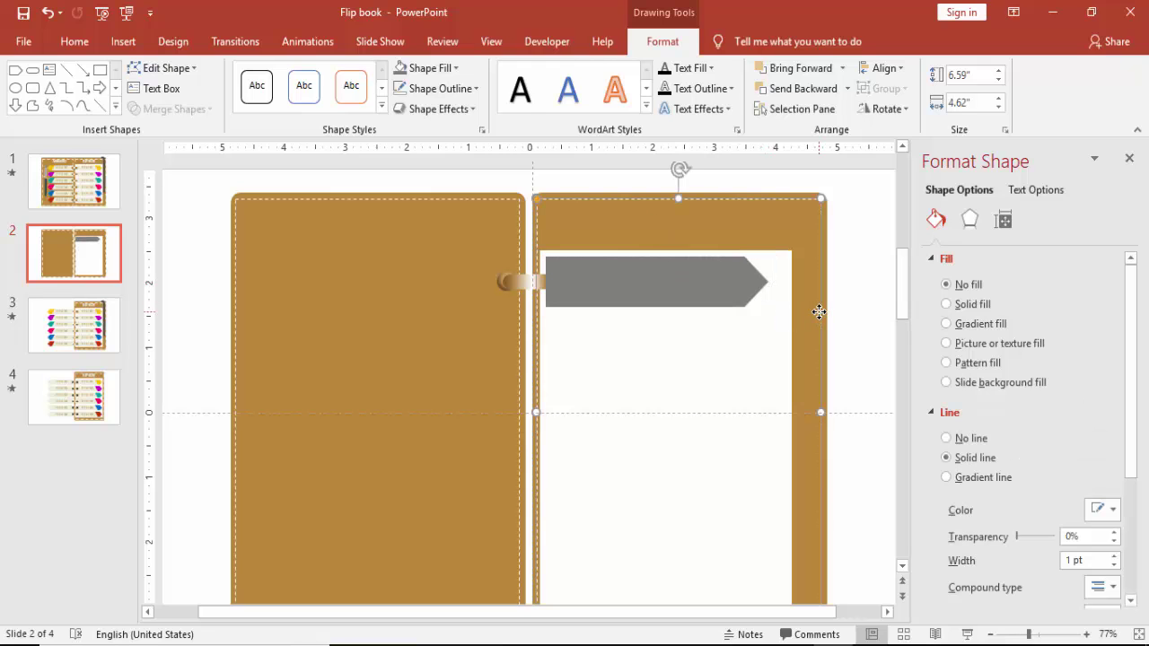
left_click(851, 314)
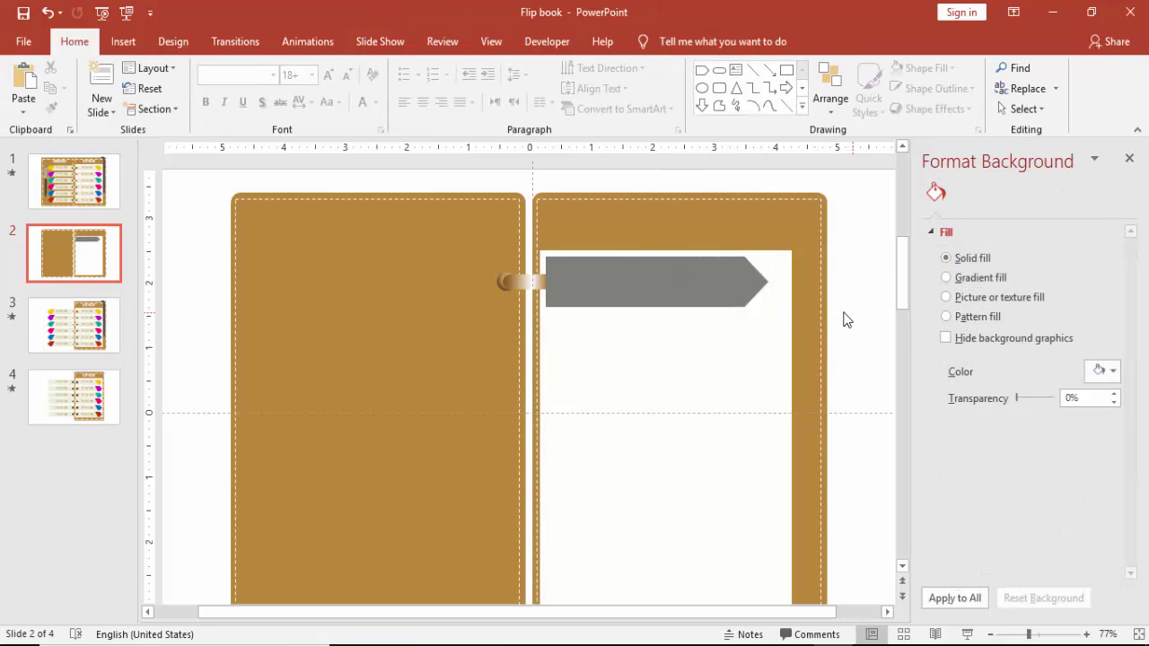
- Draw a 60%-transparent rectangle over the arrow's tip and tilt it across the tip
left_click(123, 41)
left_click(312, 116)
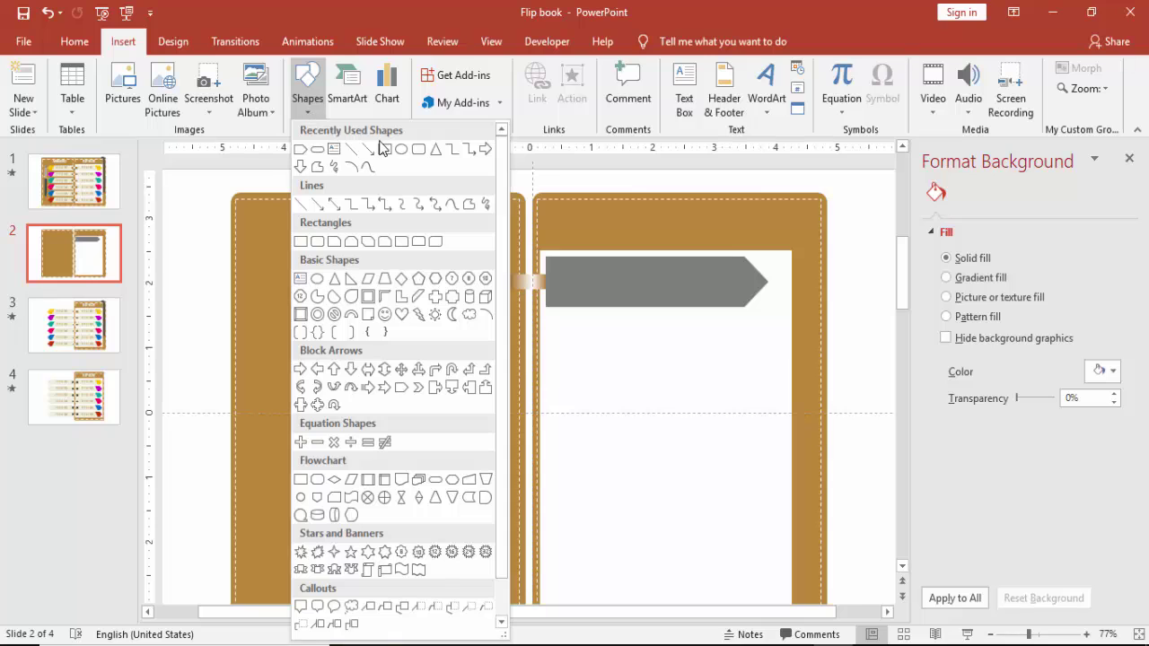
left_click(384, 148)
left_click_drag(715, 221, 799, 328)
left_click_drag(1025, 438, 1037, 440)
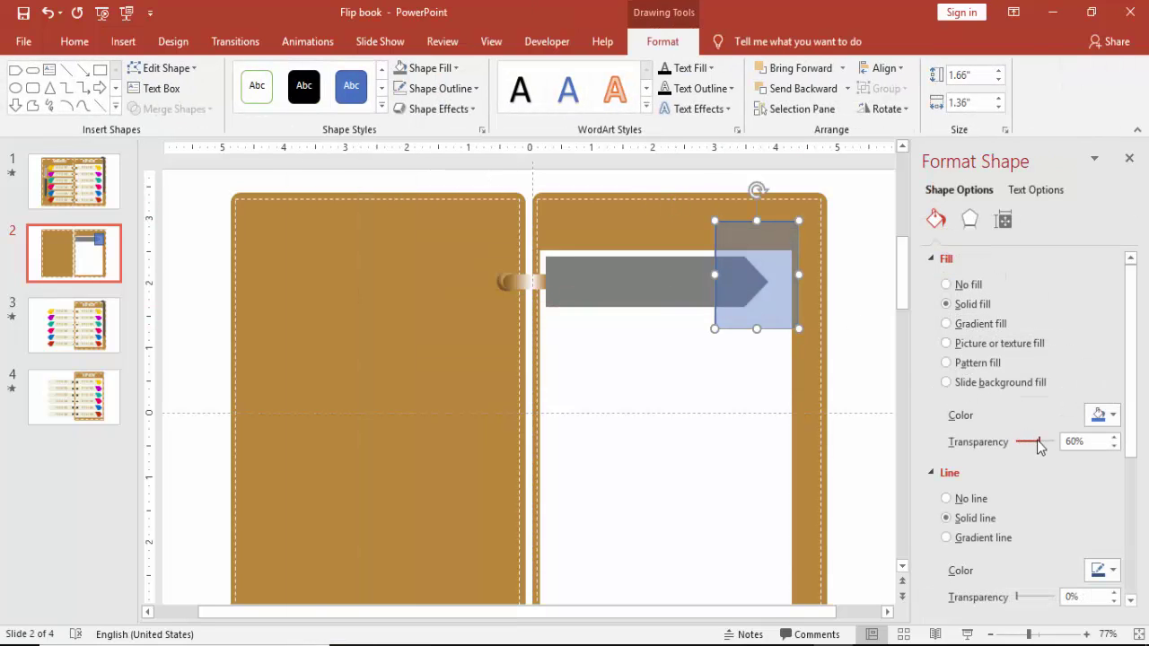
left_click_drag(757, 190, 727, 186)
left_click_drag(759, 232, 762, 228)
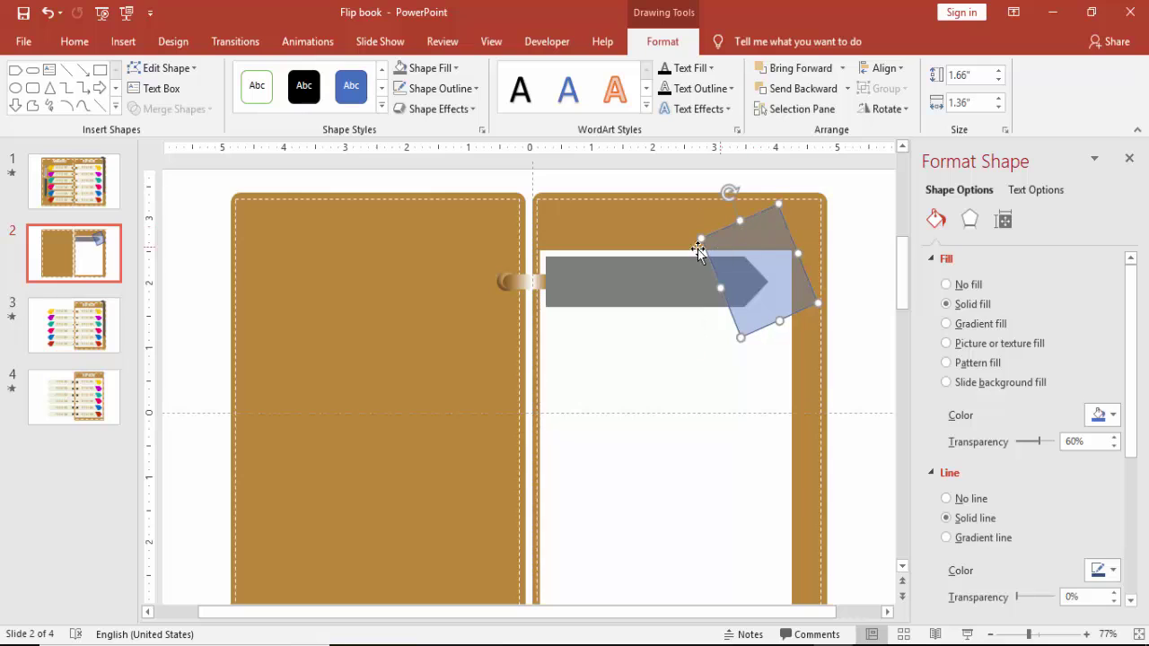
- Select the tilted rectangle together with the grey arrow for merging
left_click(617, 285)
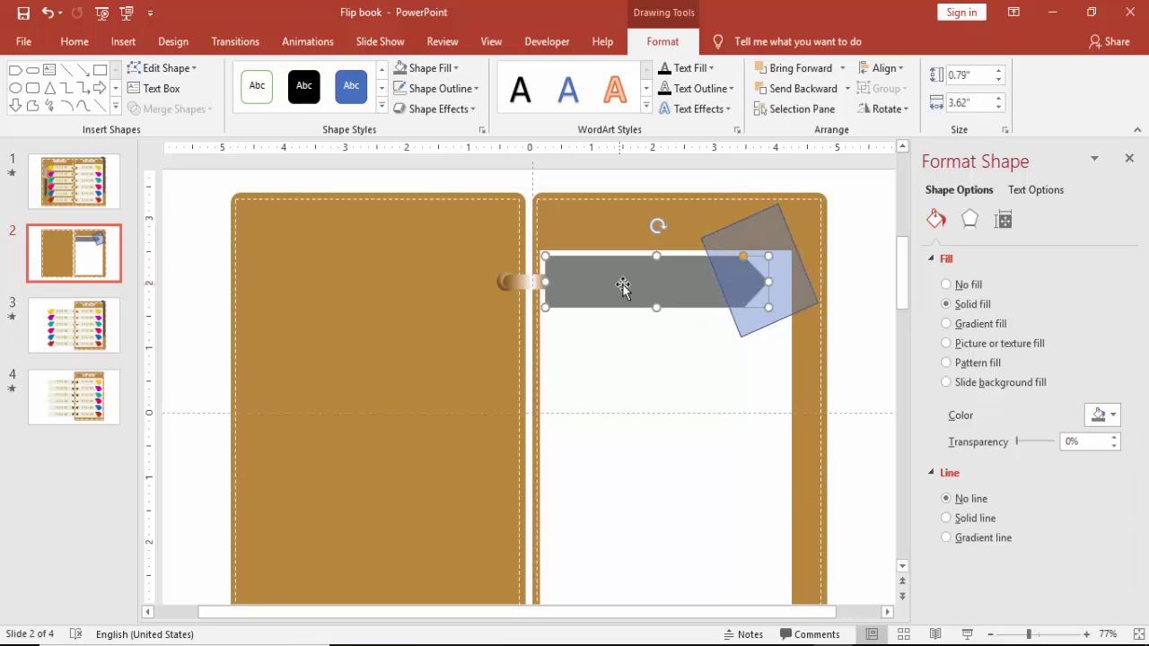
left_click(772, 231)
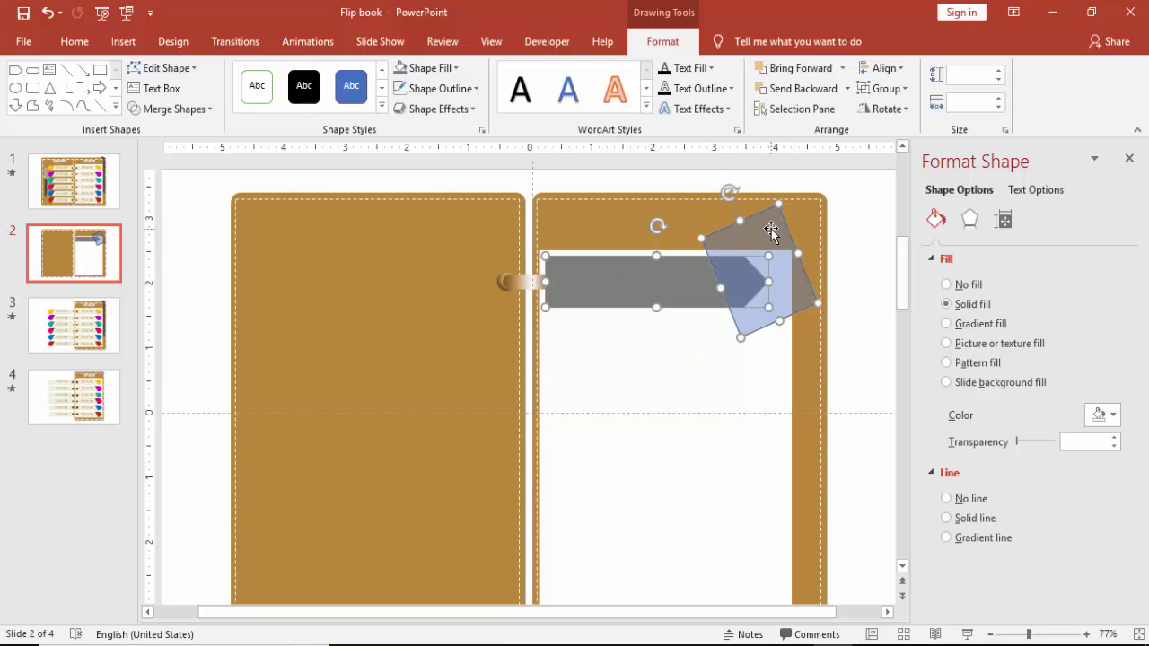
left_click(844, 179)
left_click(759, 228)
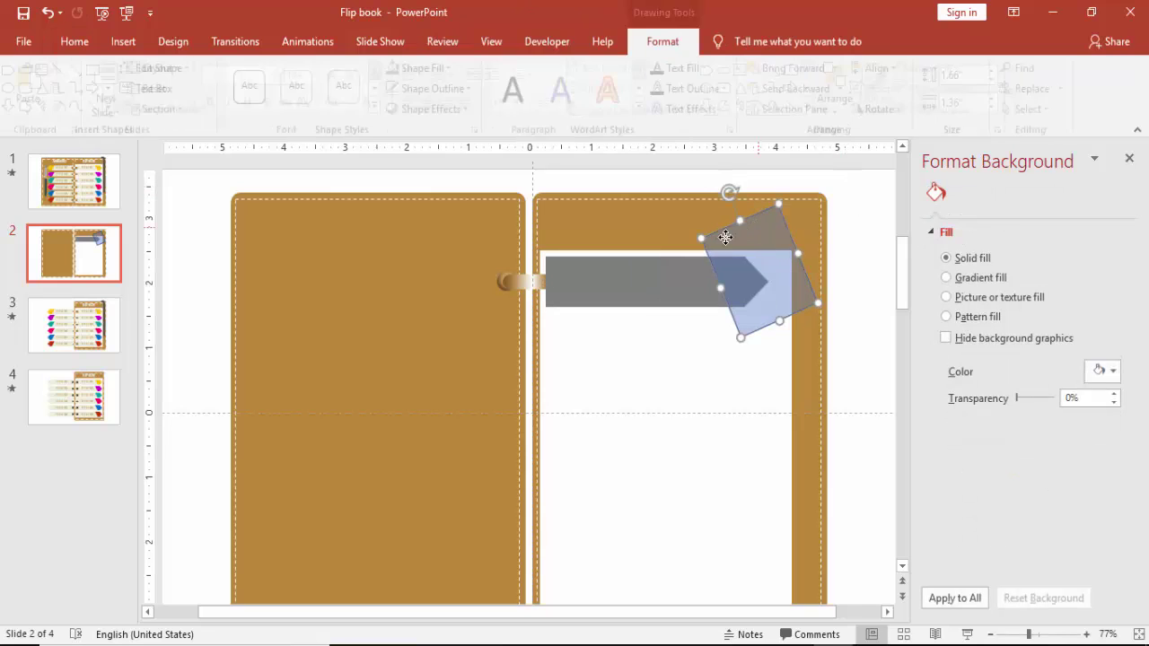
left_click(657, 274, "shift")
left_click(170, 109)
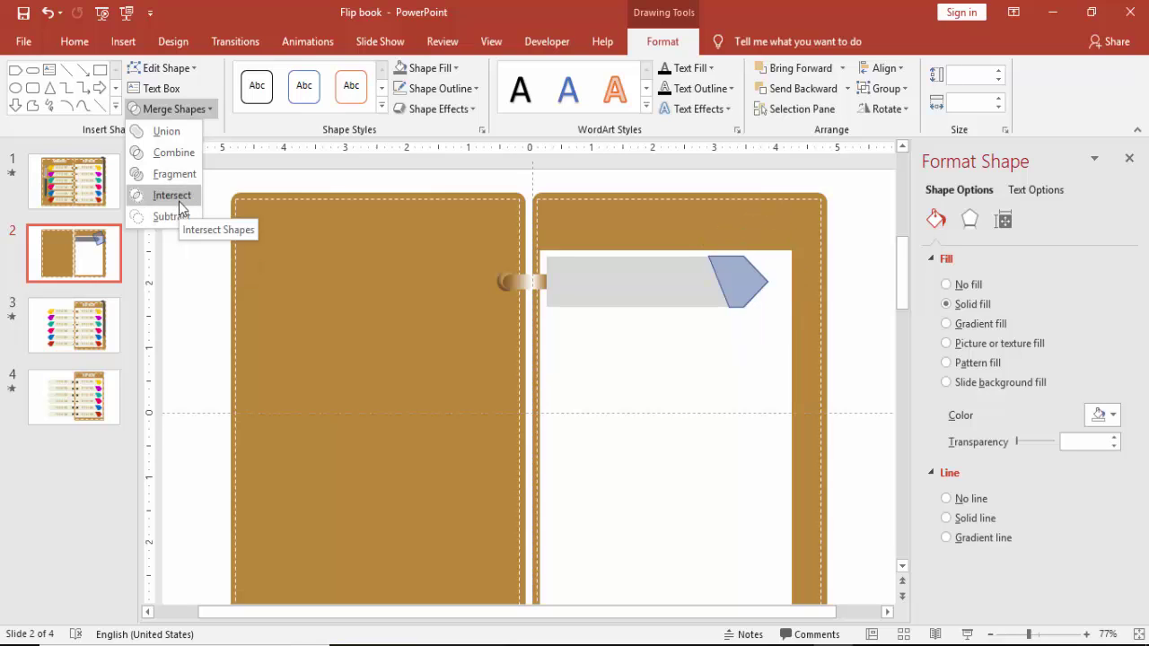
- Intersect the rectangle and arrow into a tip piece, with no outline and fully opaque blue
left_click(178, 201)
left_click(433, 89)
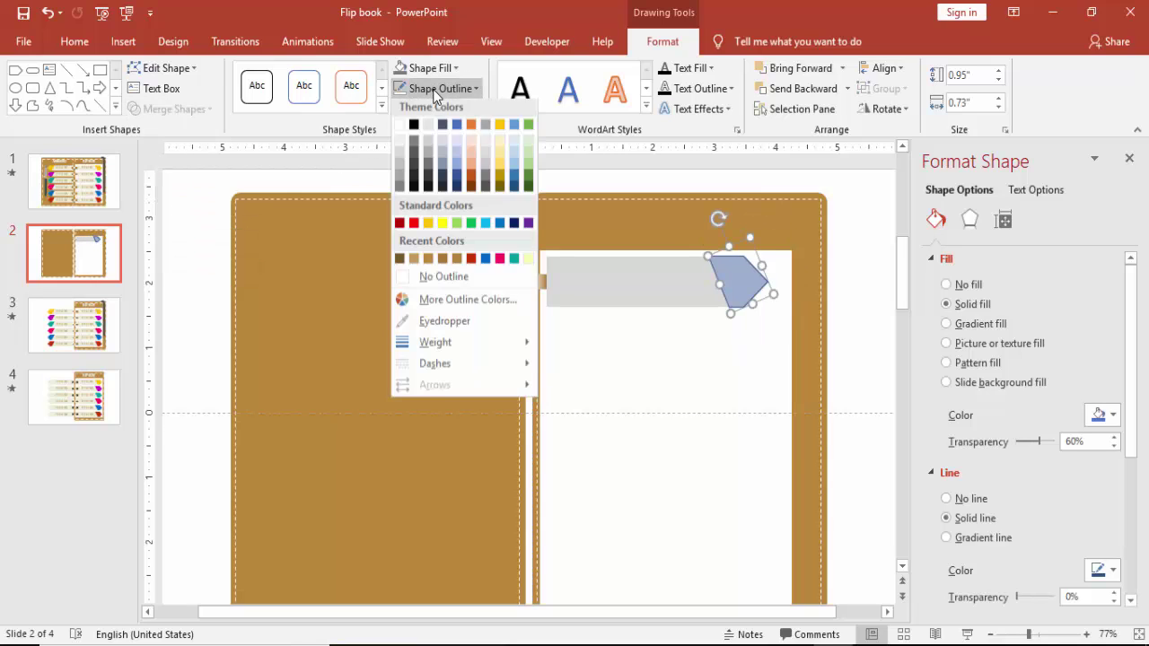
left_click(447, 278)
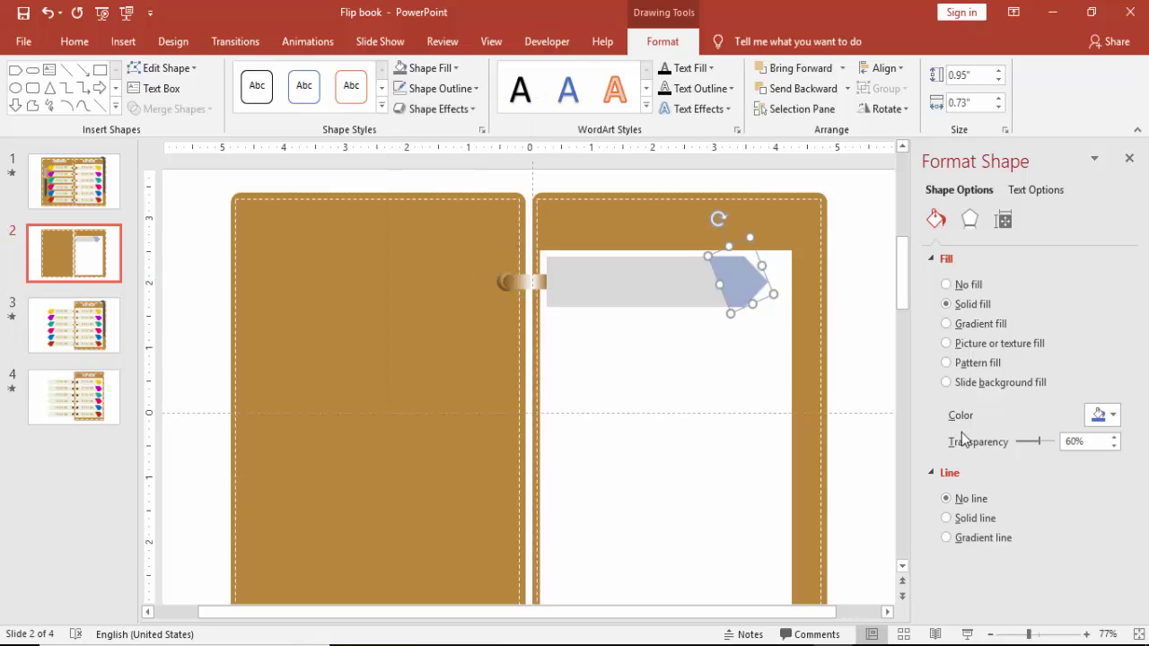
left_click_drag(1046, 440, 1010, 444)
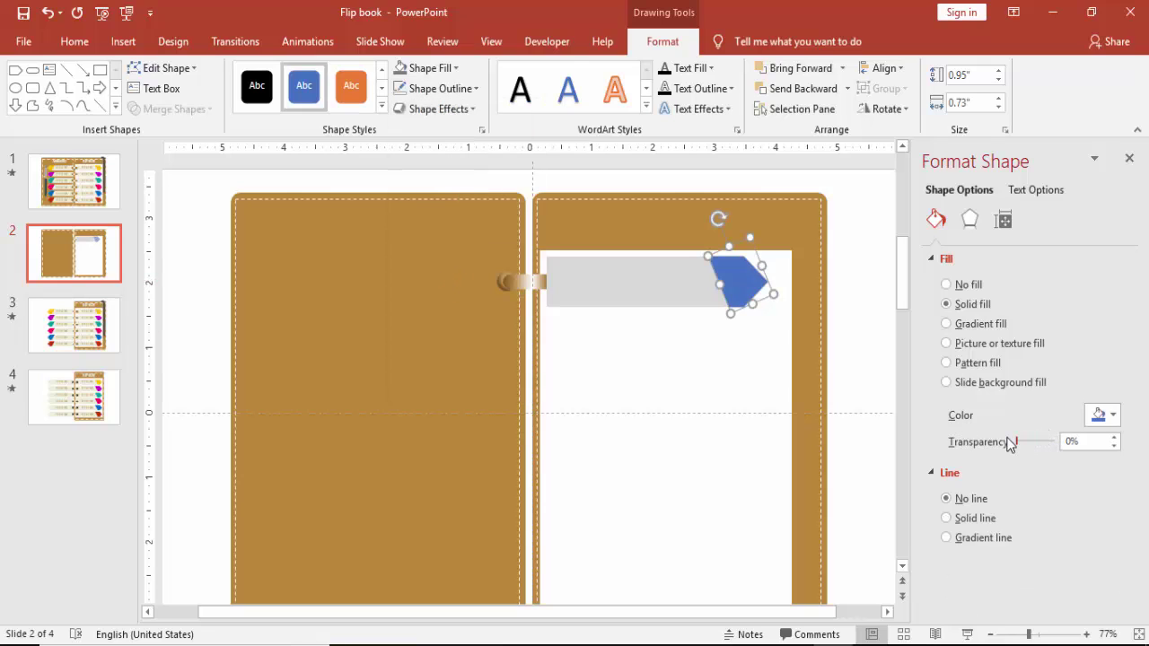
left_click(867, 300)
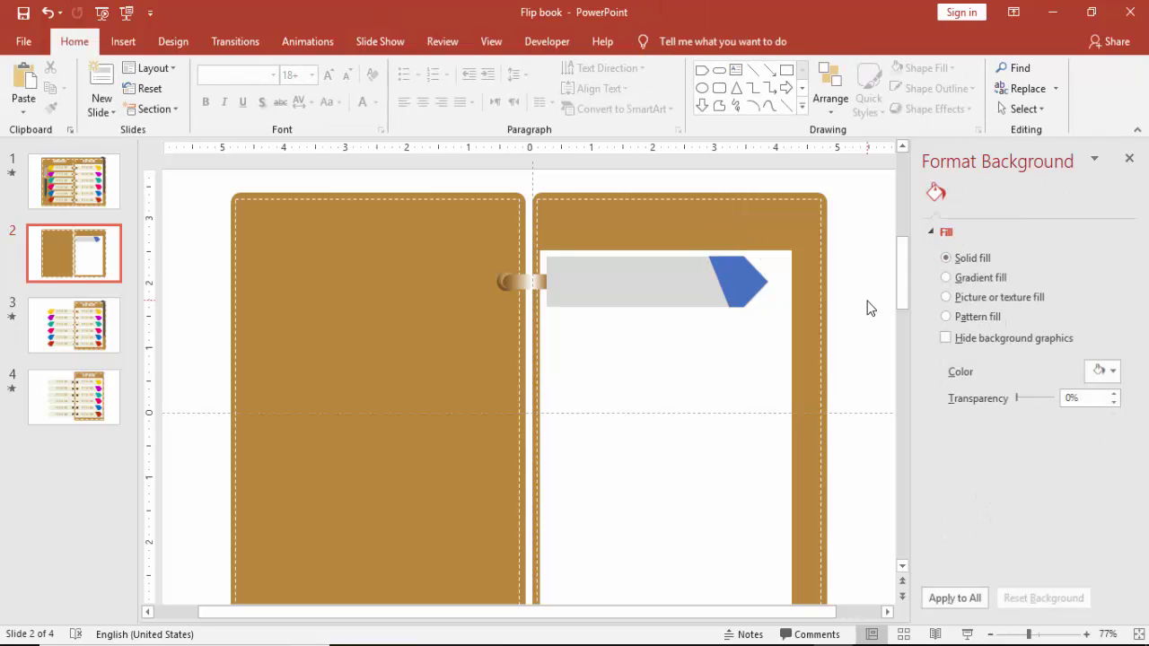
- Group the grey bar and blue tip into one tab with Ctrl+G
left_click(602, 284)
left_click(741, 290, "shift")
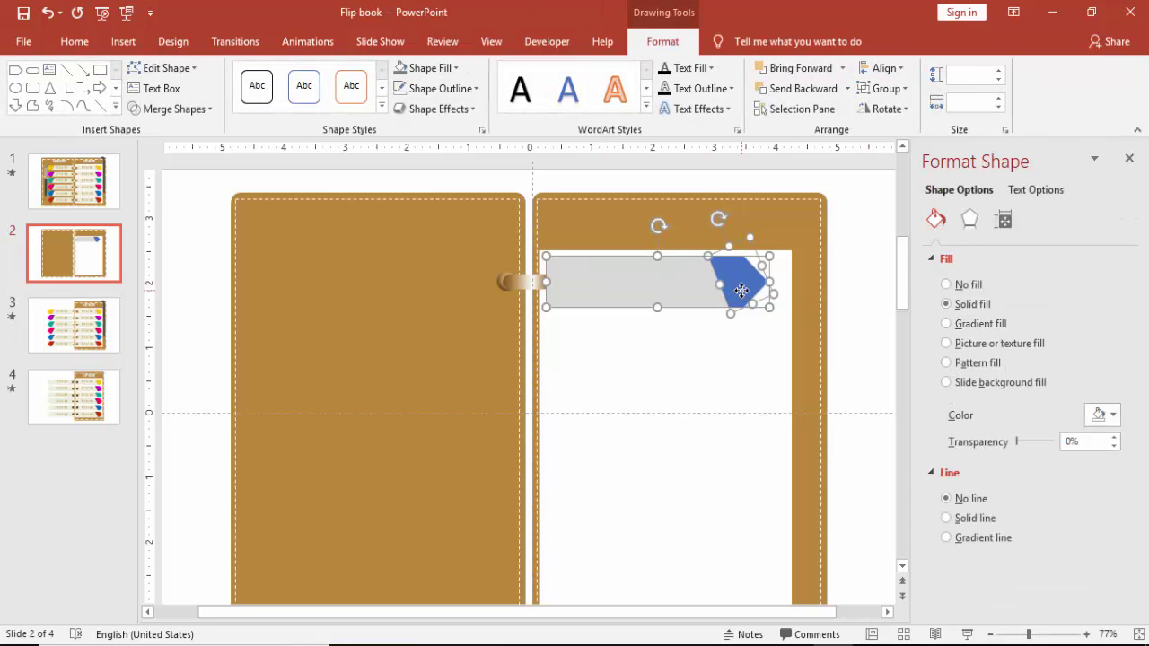
key("ctrl+g")
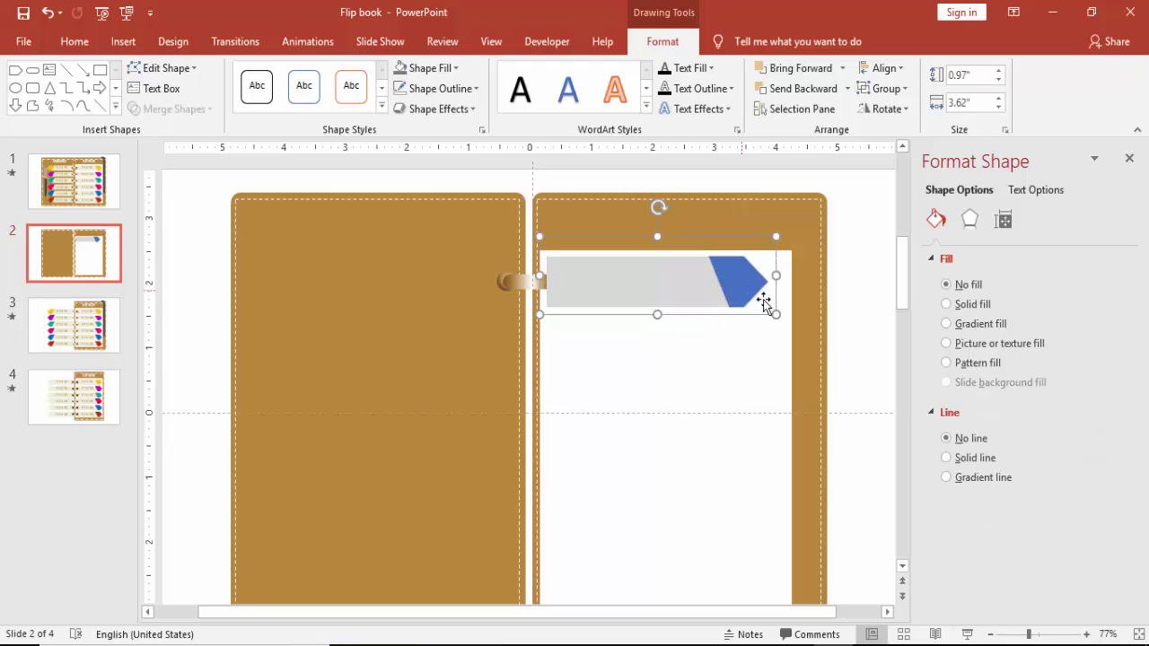
left_click(865, 317)
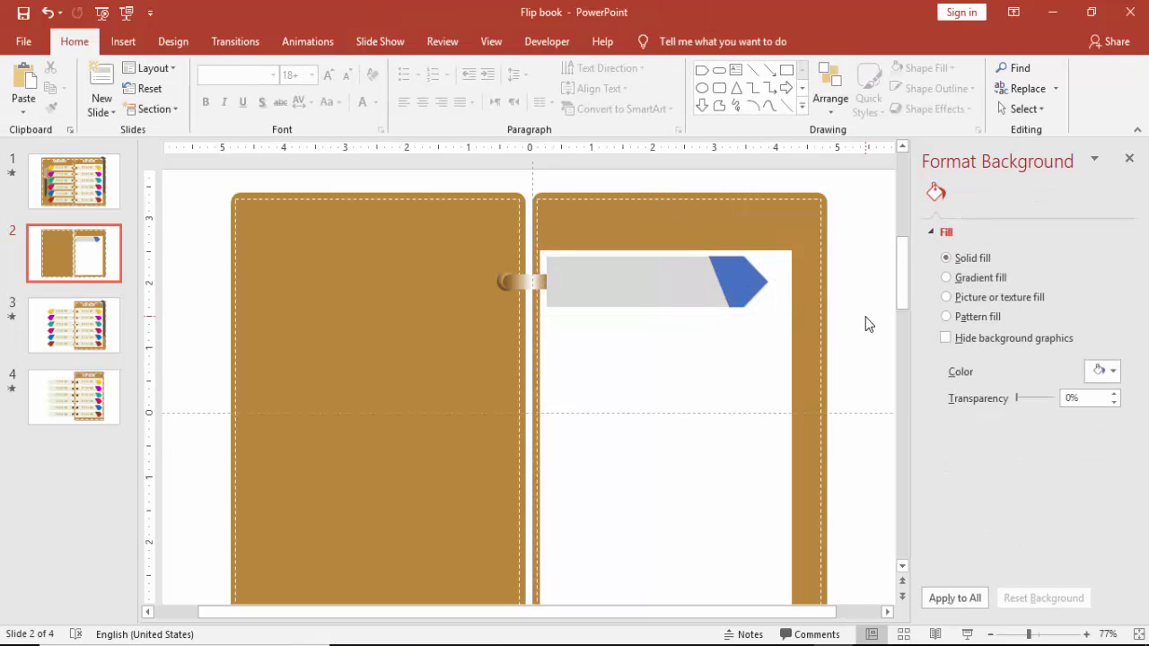
- Fill the tab's pointed tip with yellow
left_click(740, 272)
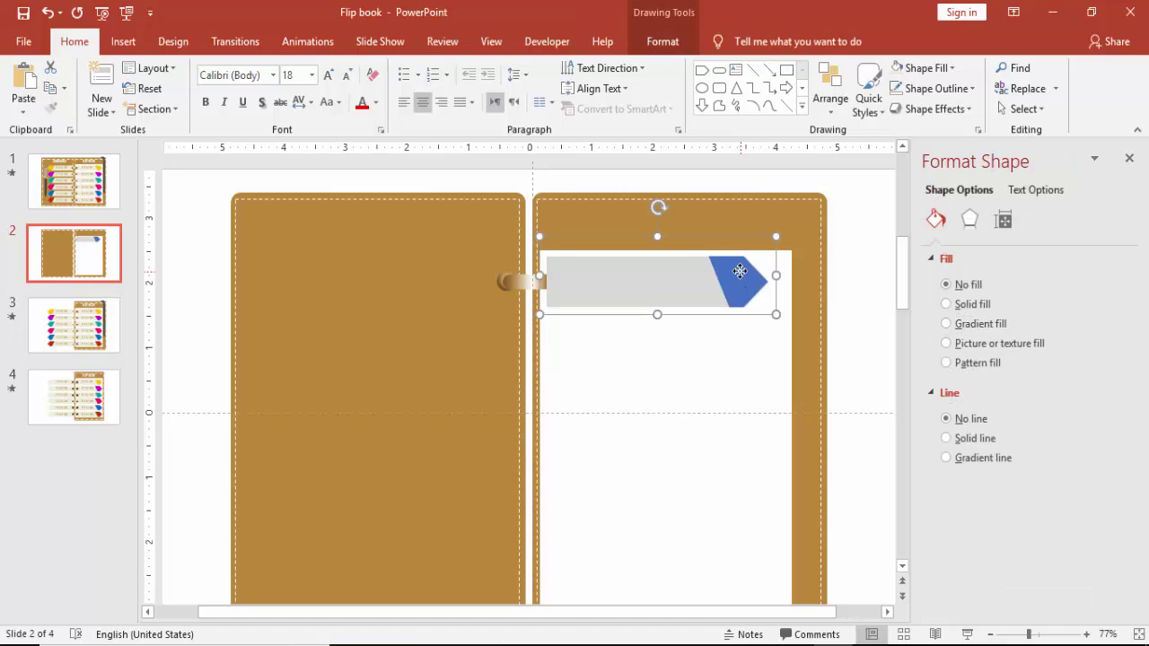
left_click(741, 272)
left_click(663, 41)
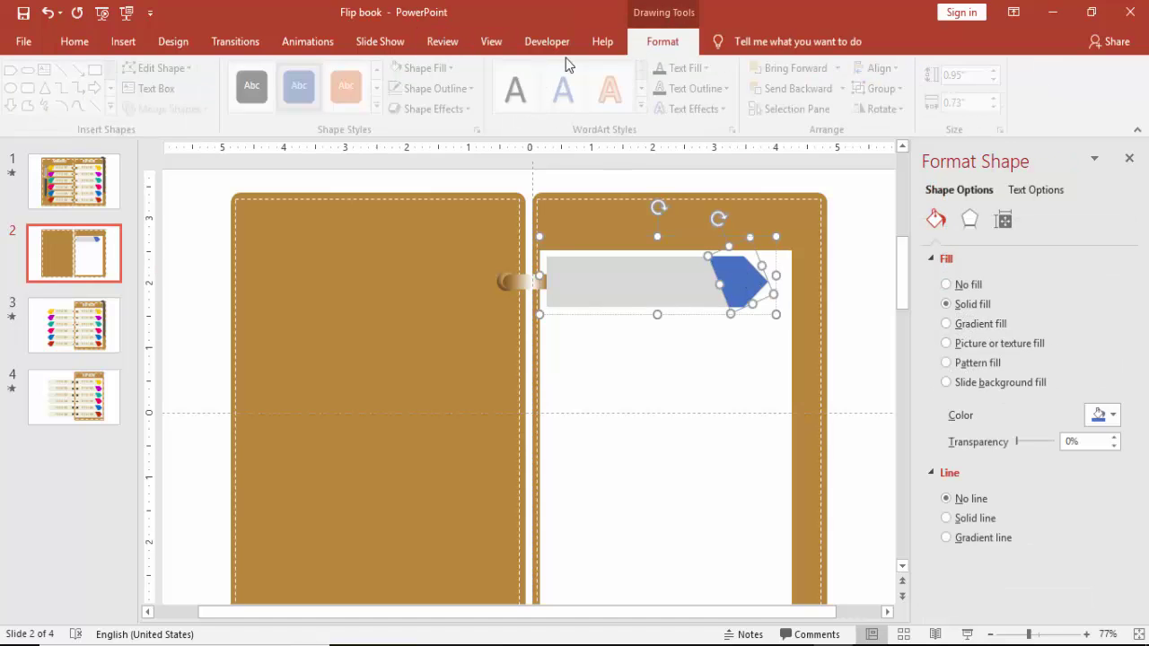
left_click(427, 68)
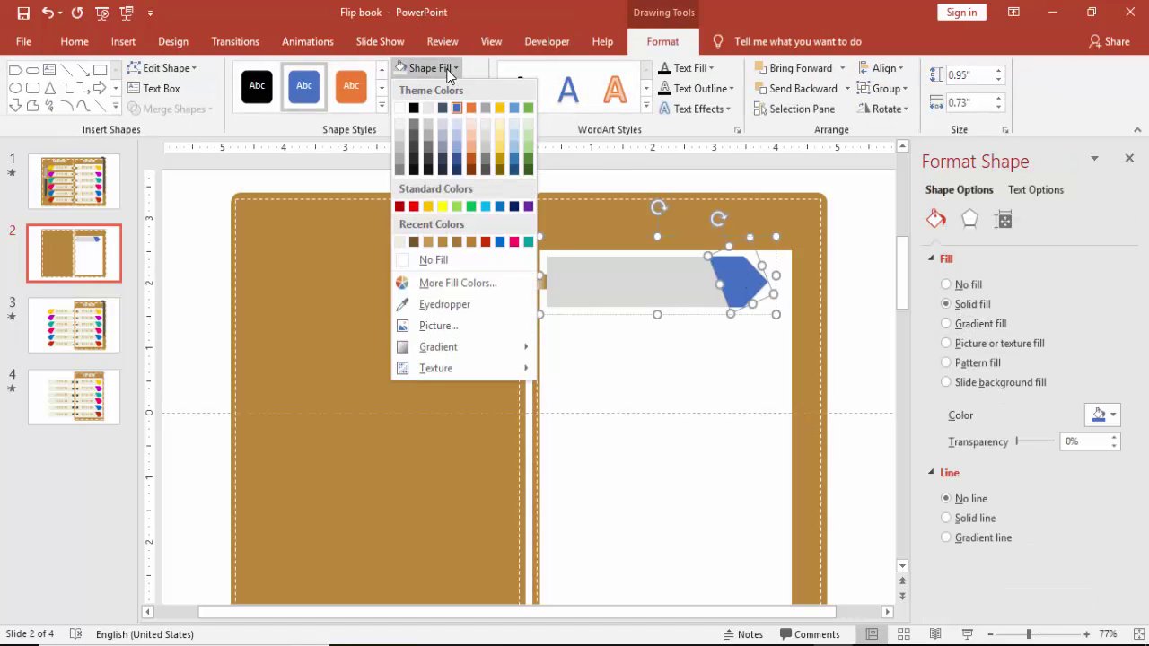
left_click(428, 207)
- Fill the tab's bar with light cream
left_click(597, 276)
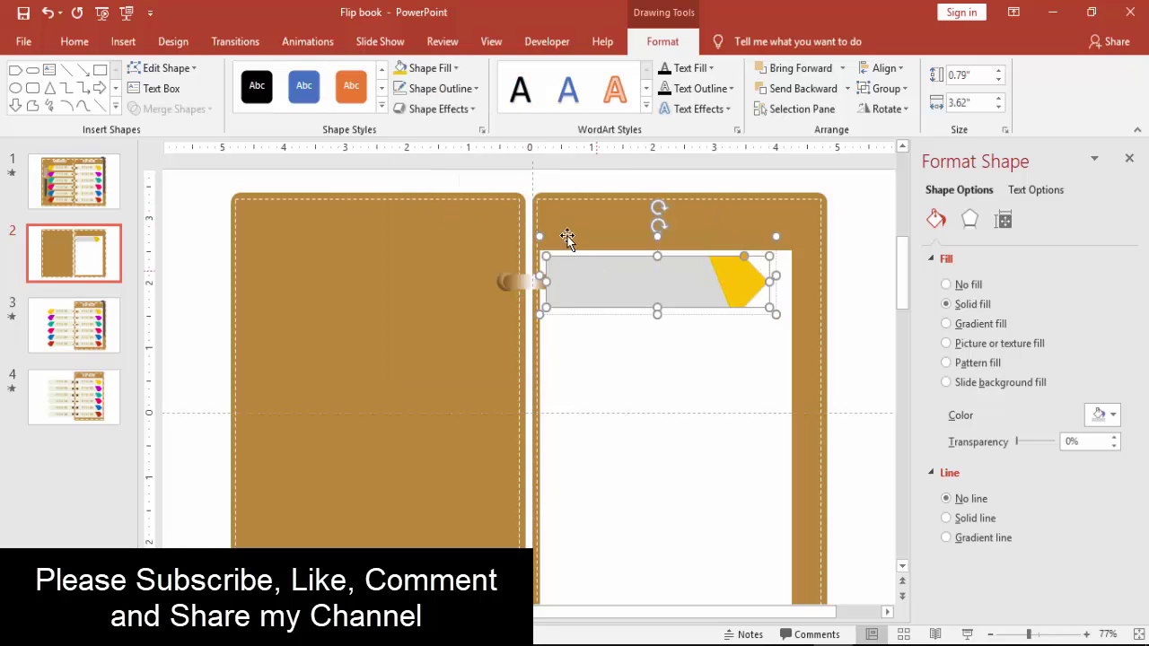
left_click(429, 68)
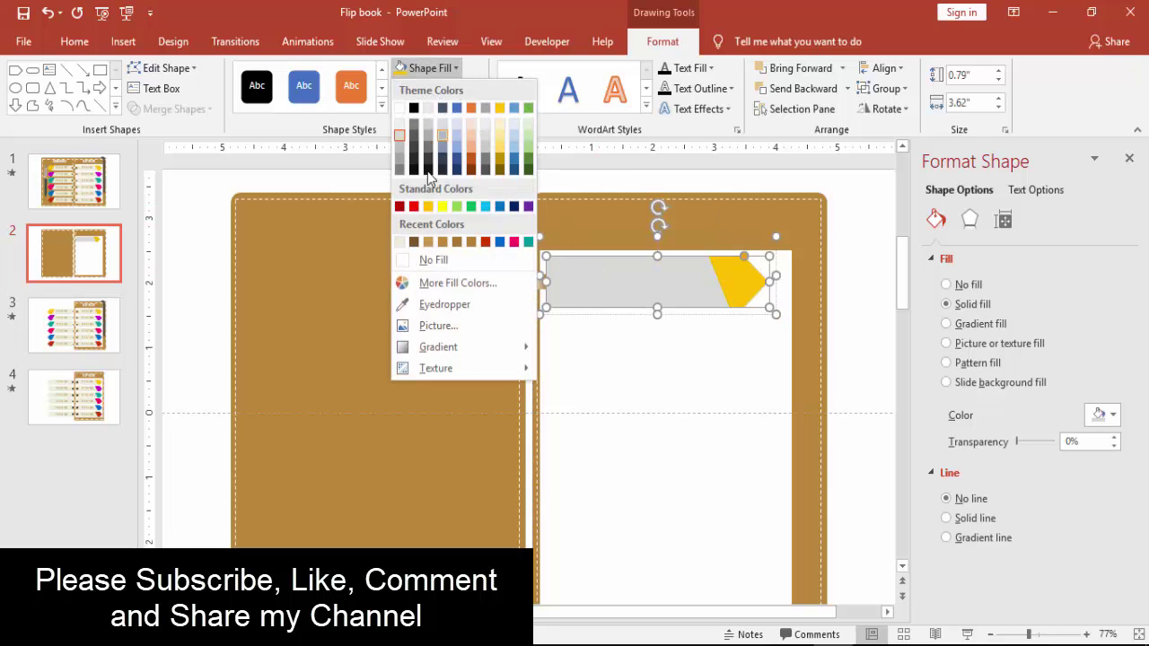
left_click(401, 242)
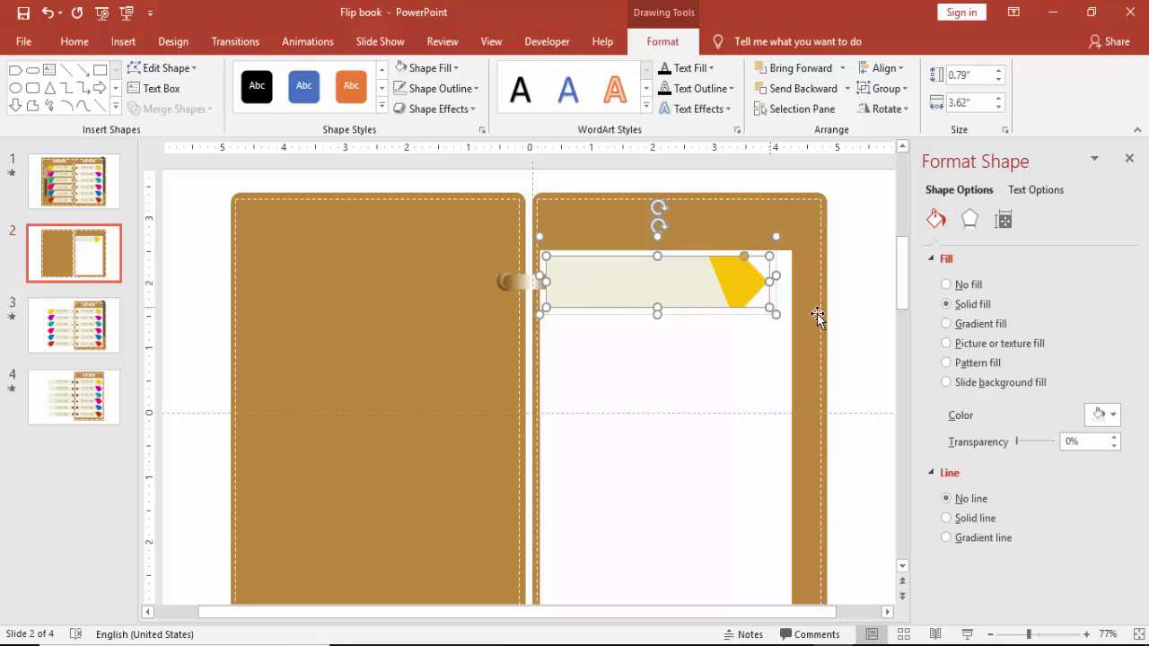
left_click(863, 323)
- Add a text box reading 'TITLE 01' at the slide's left edge
left_click(123, 41)
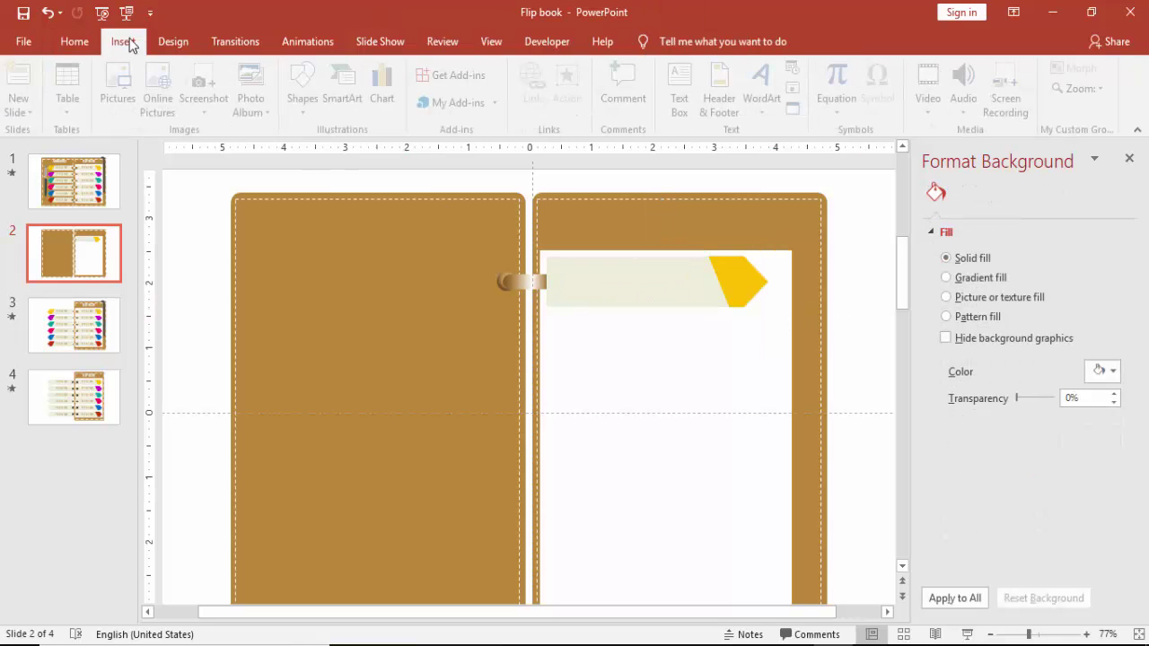
left_click(684, 90)
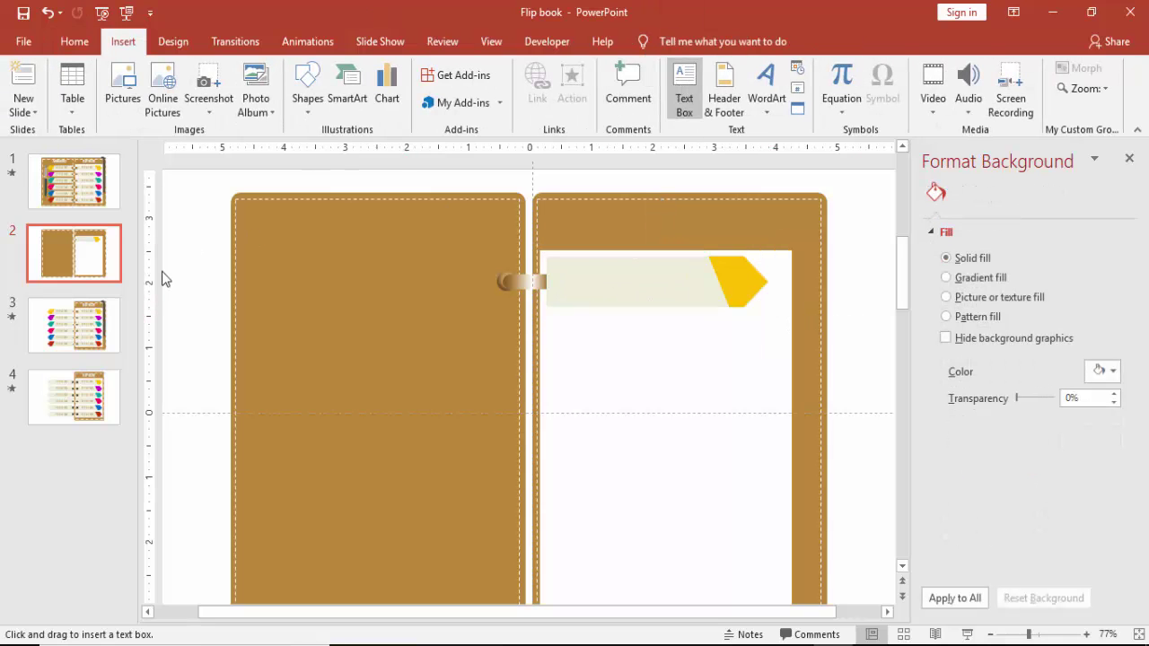
left_click(178, 266)
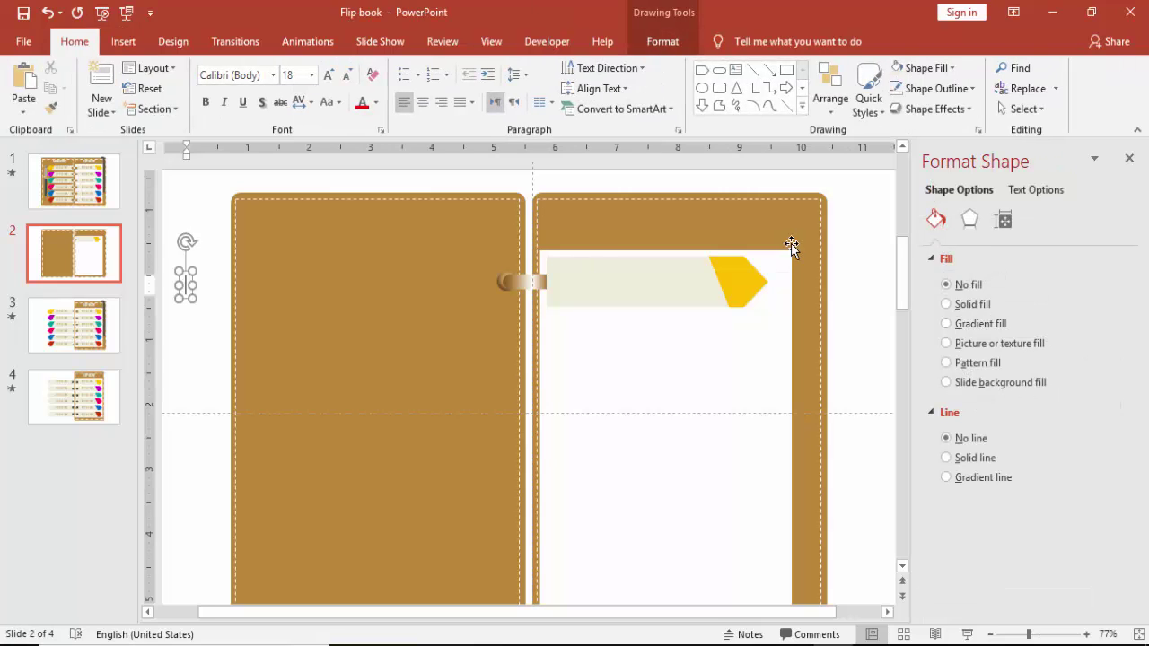
type("TITLE 01")
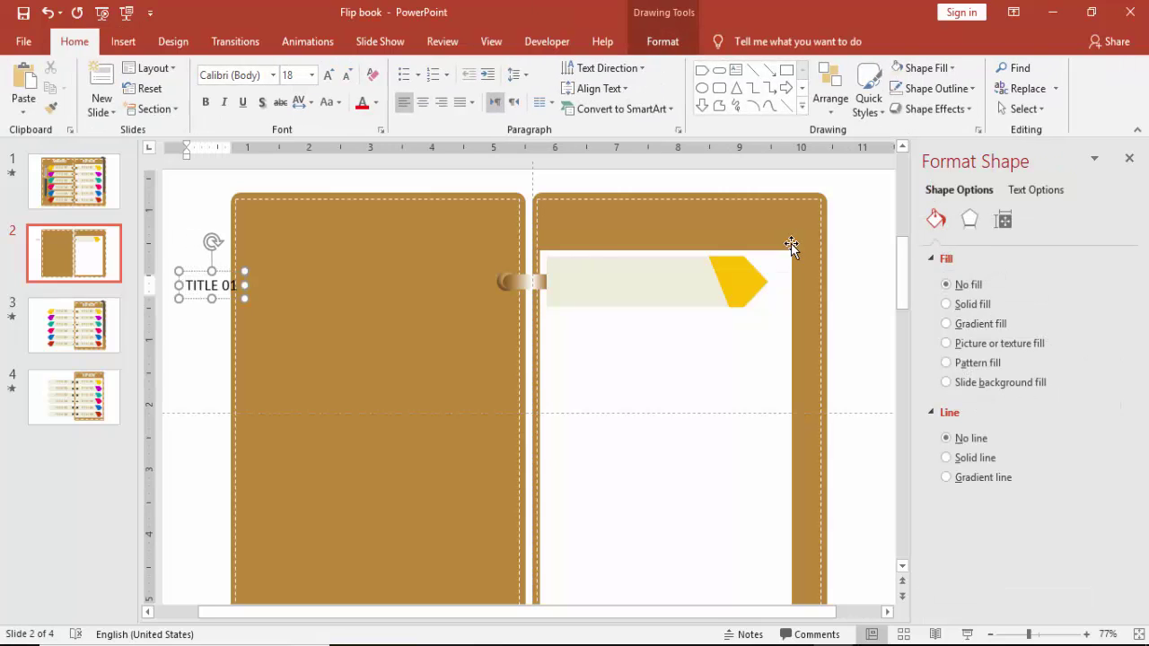
left_click(223, 273)
- Format TITLE 01 in Oswald, size 20, with Very Loose character spacing
left_click(256, 75)
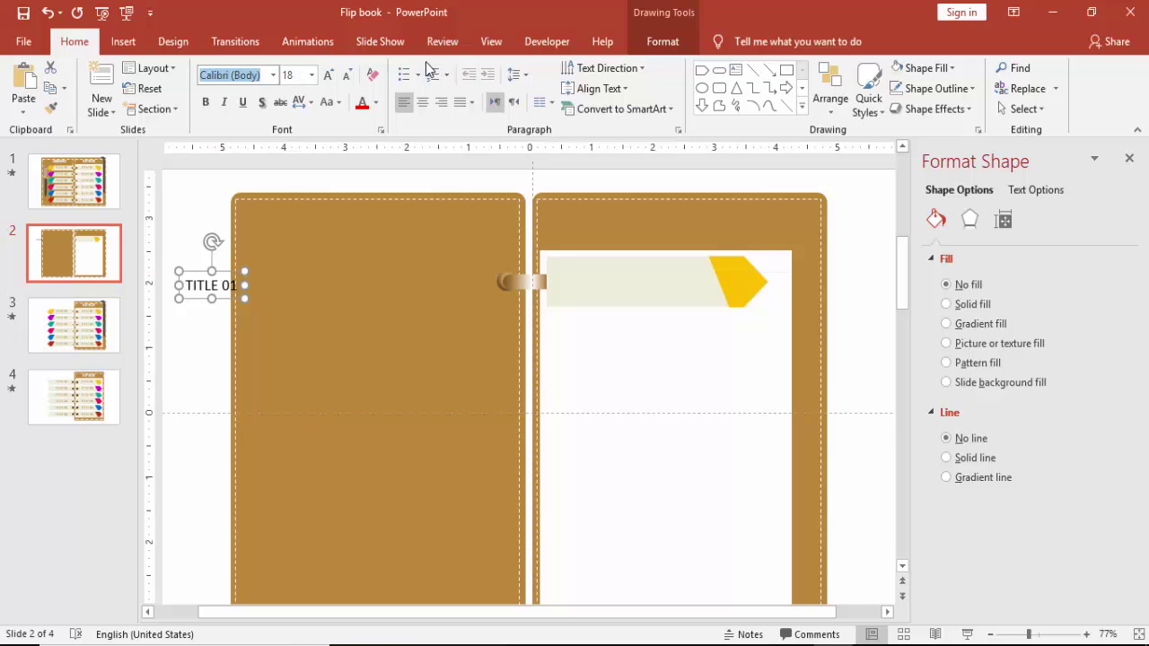
type("Oswald")
key("Return")
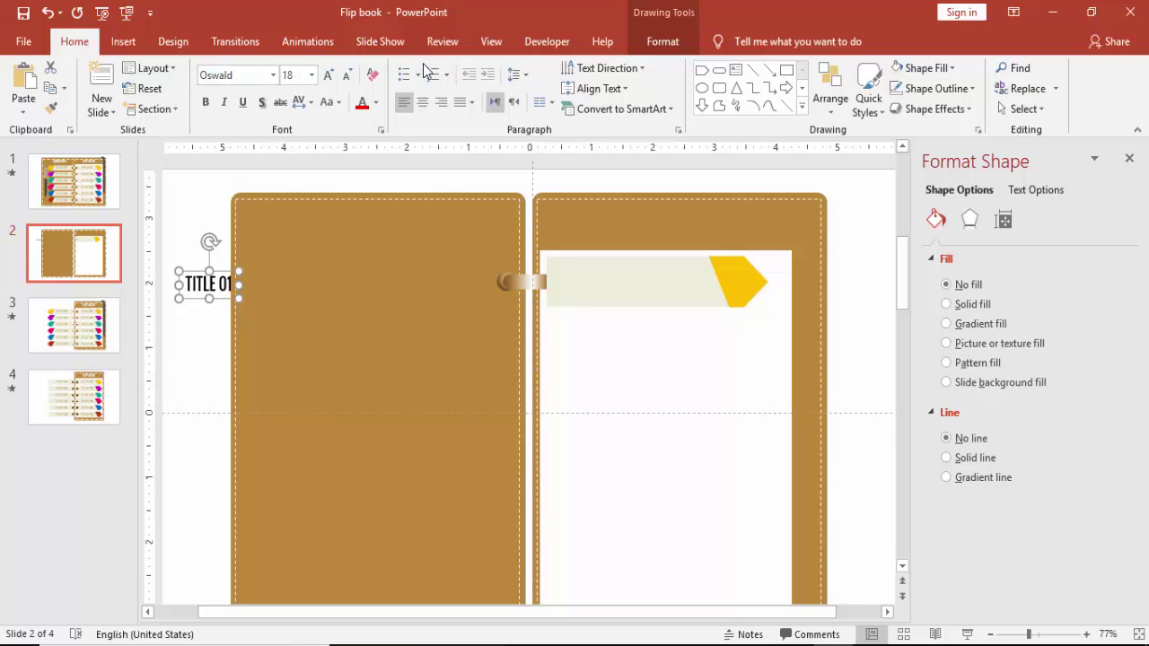
left_click(303, 101)
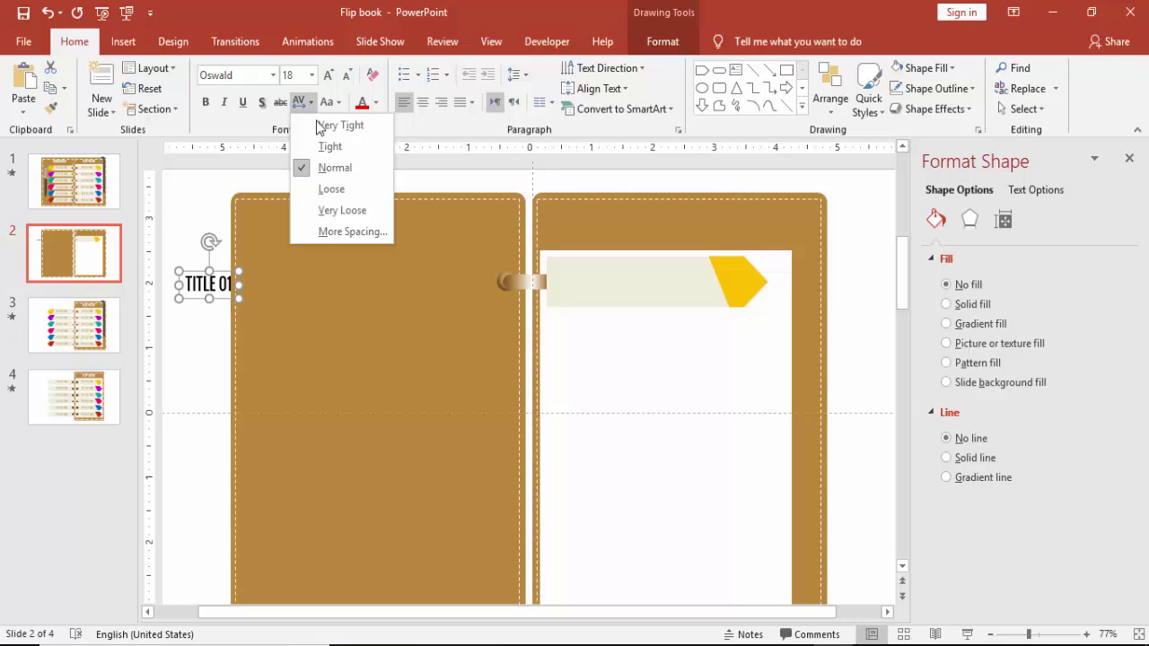
left_click(348, 210)
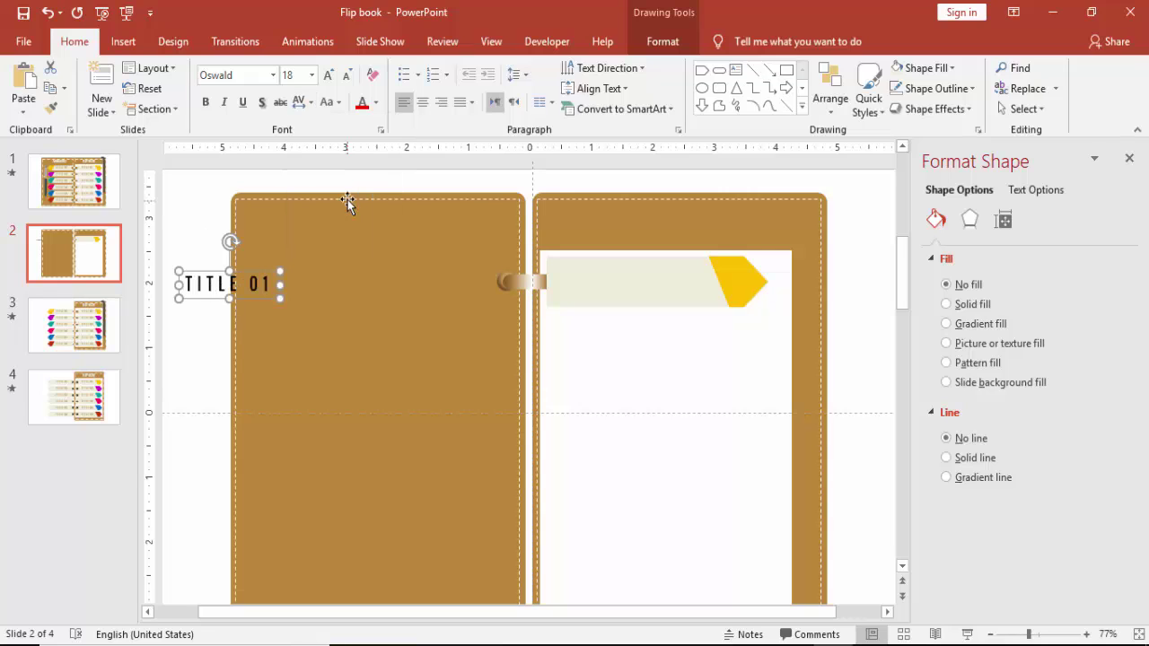
left_click(330, 76)
- Move TITLE 01 onto the cream tab and colour it brown
left_click_drag(216, 268, 622, 259)
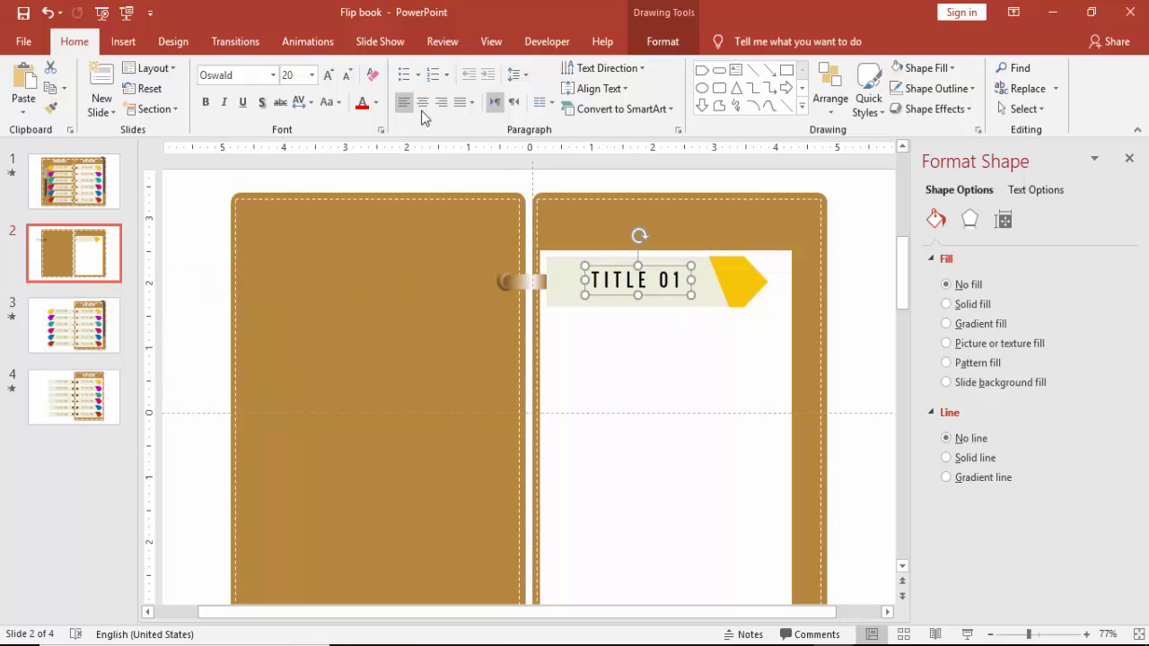
left_click(377, 103)
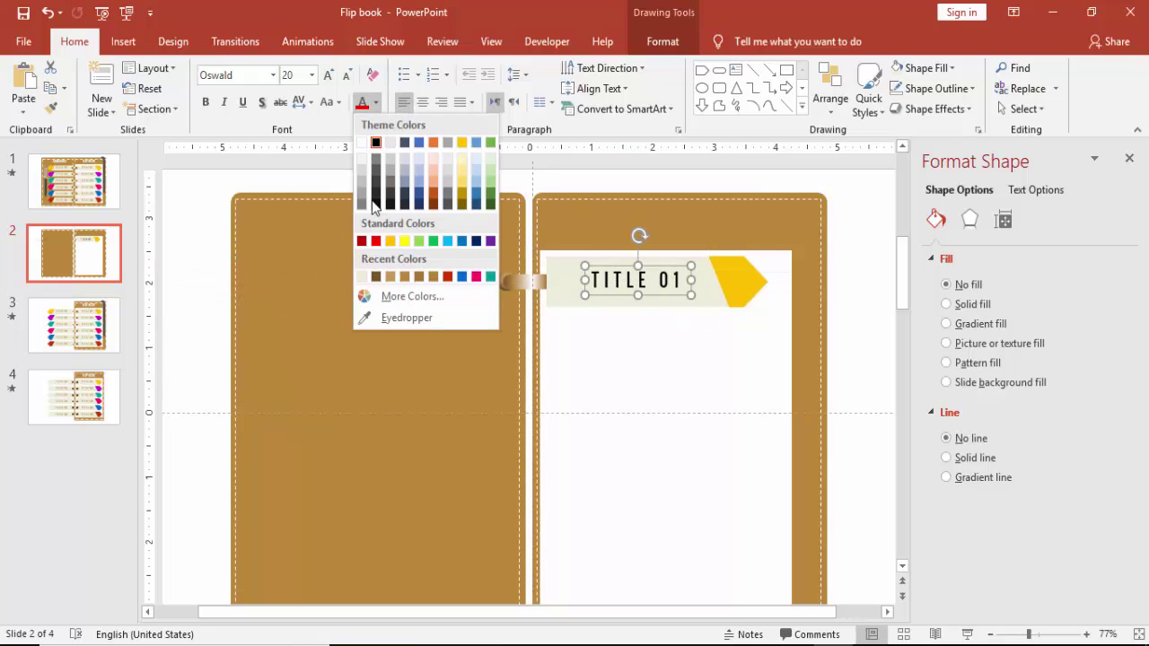
left_click(404, 277)
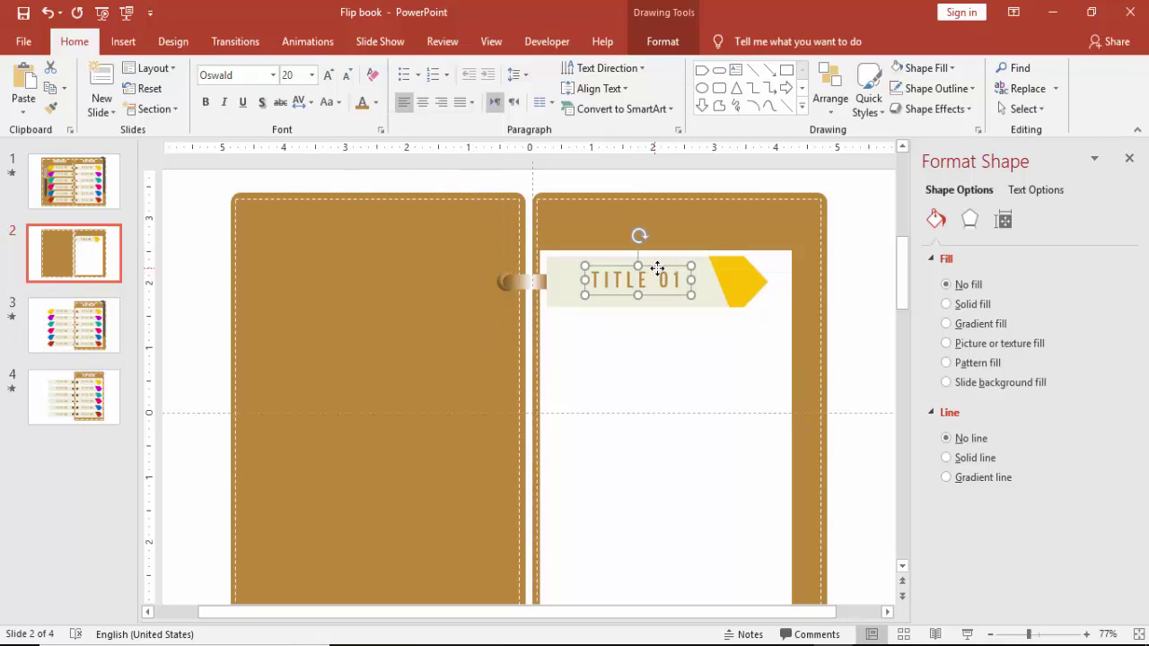
key("Escape")
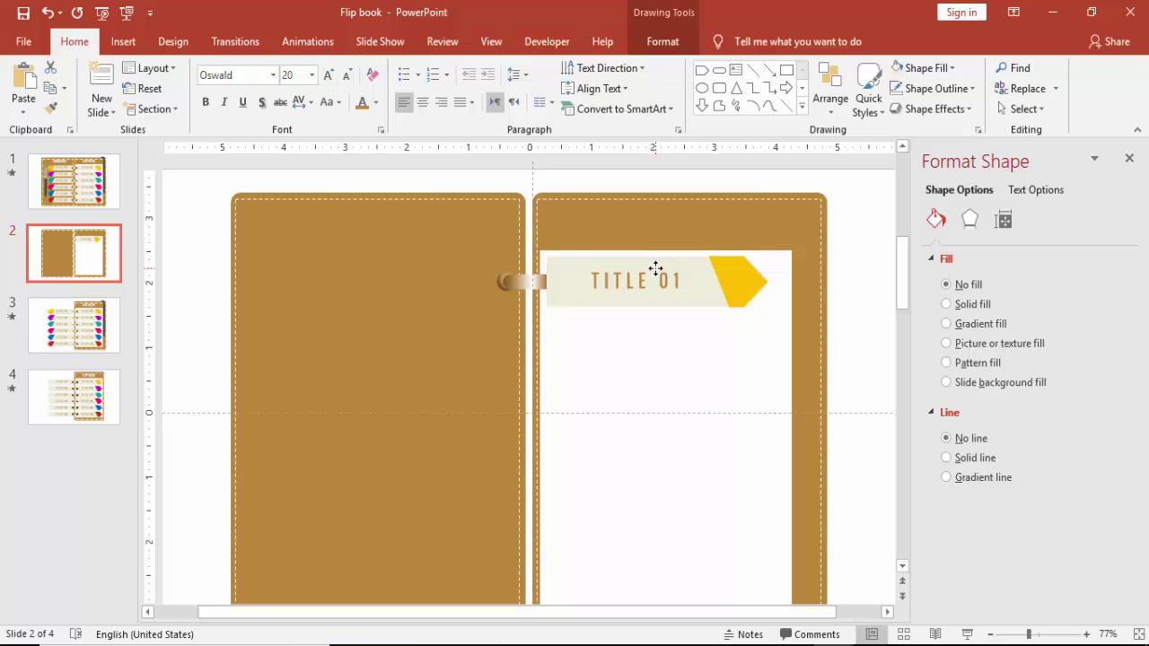
- Group TITLE 01 with the tab and move the labelled tab lower on the page
left_click(655, 268)
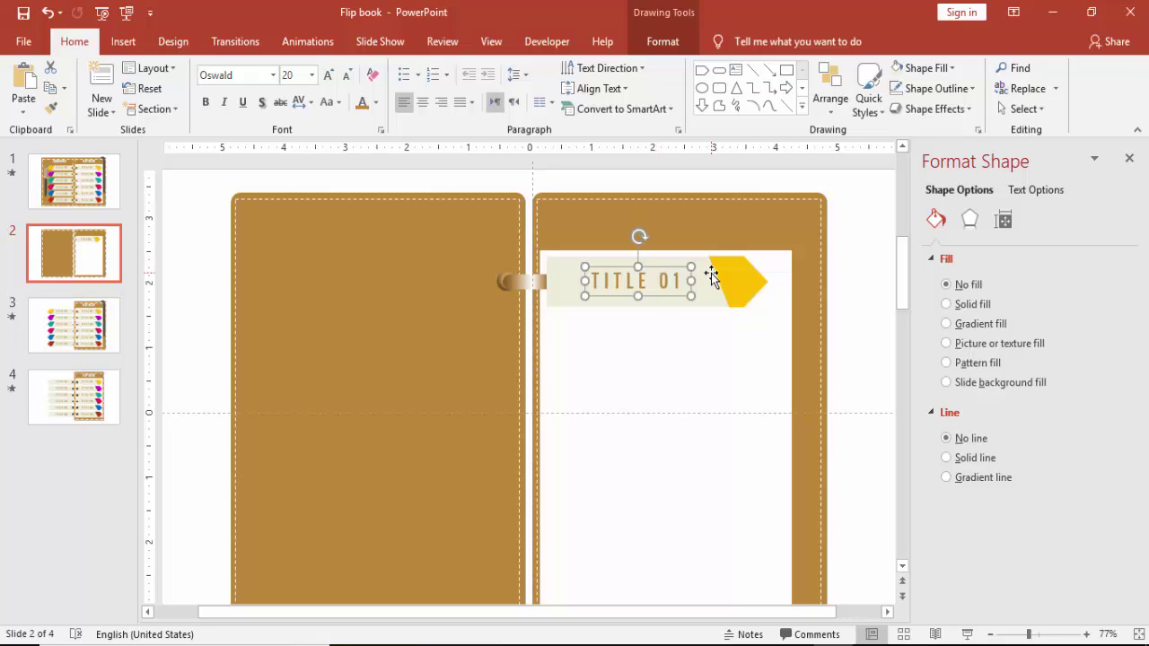
left_click(725, 277, "shift")
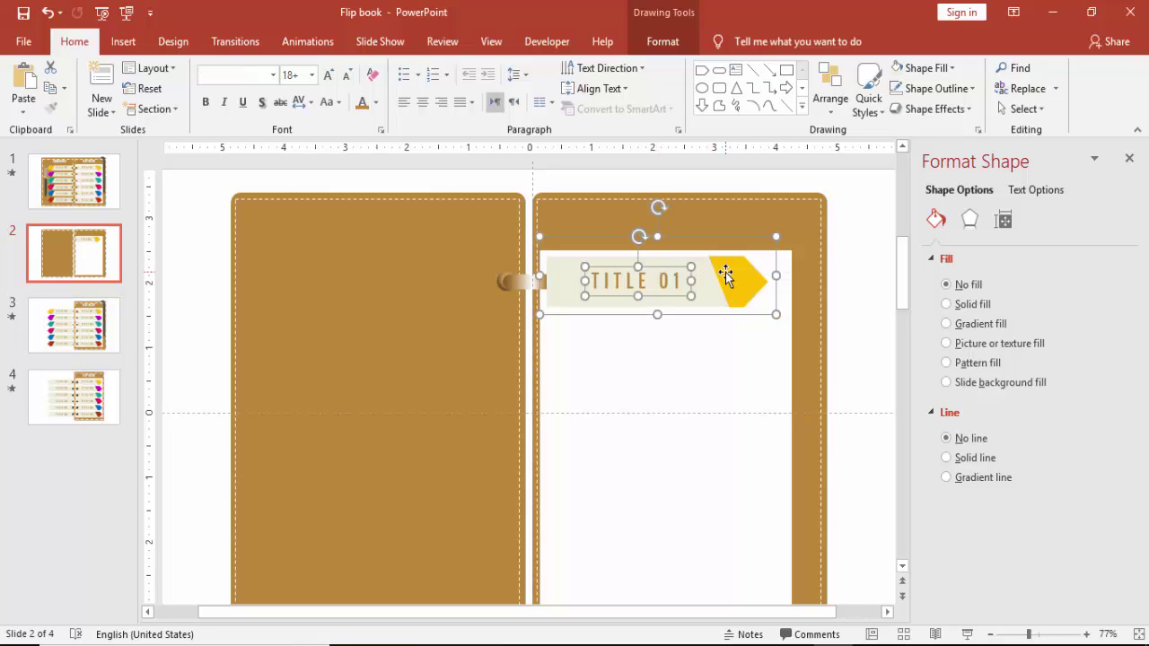
key("ctrl+g")
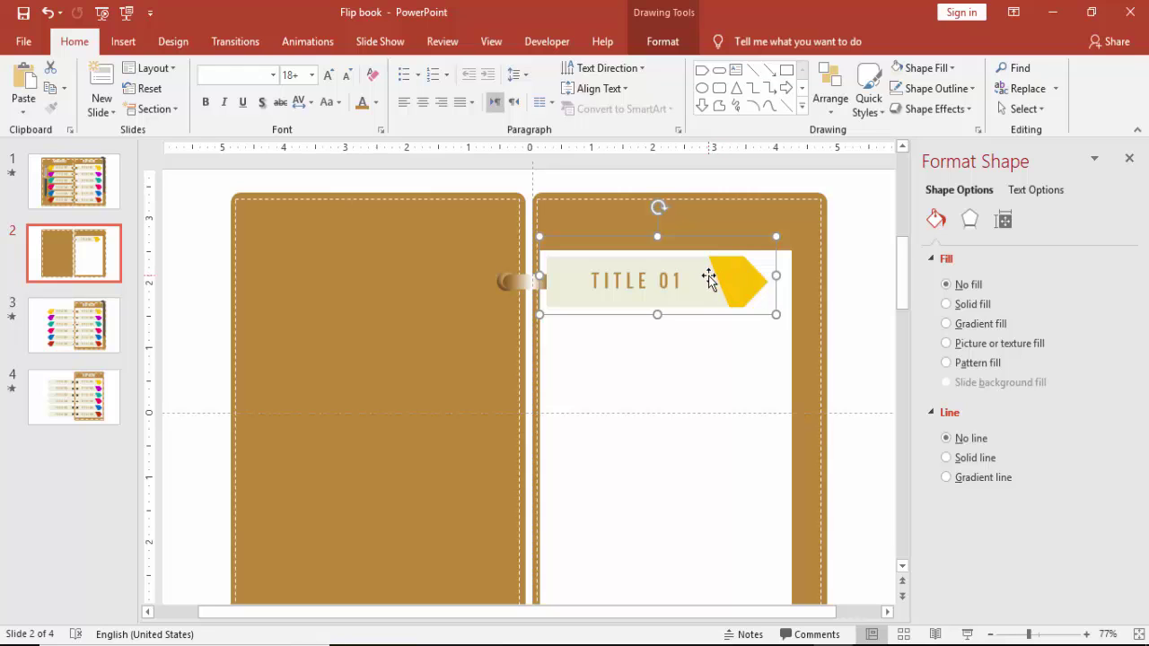
left_click_drag(709, 280, 735, 370)
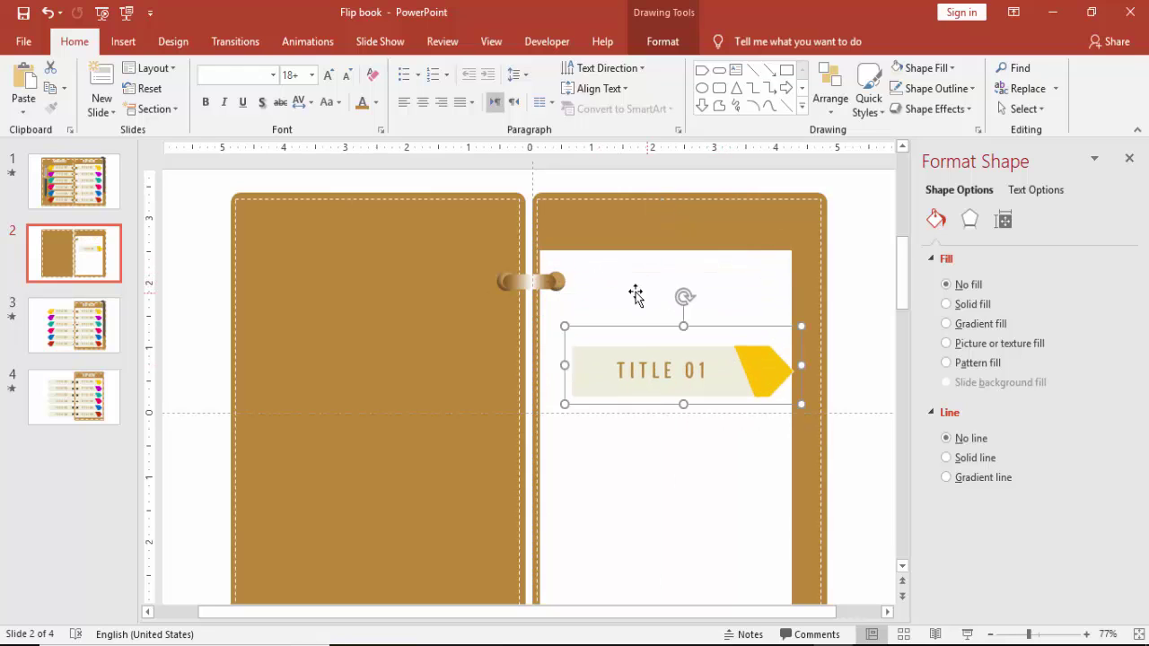
- Add a 'Write your text here' text box on the right white page
left_click(190, 247)
left_click(122, 39)
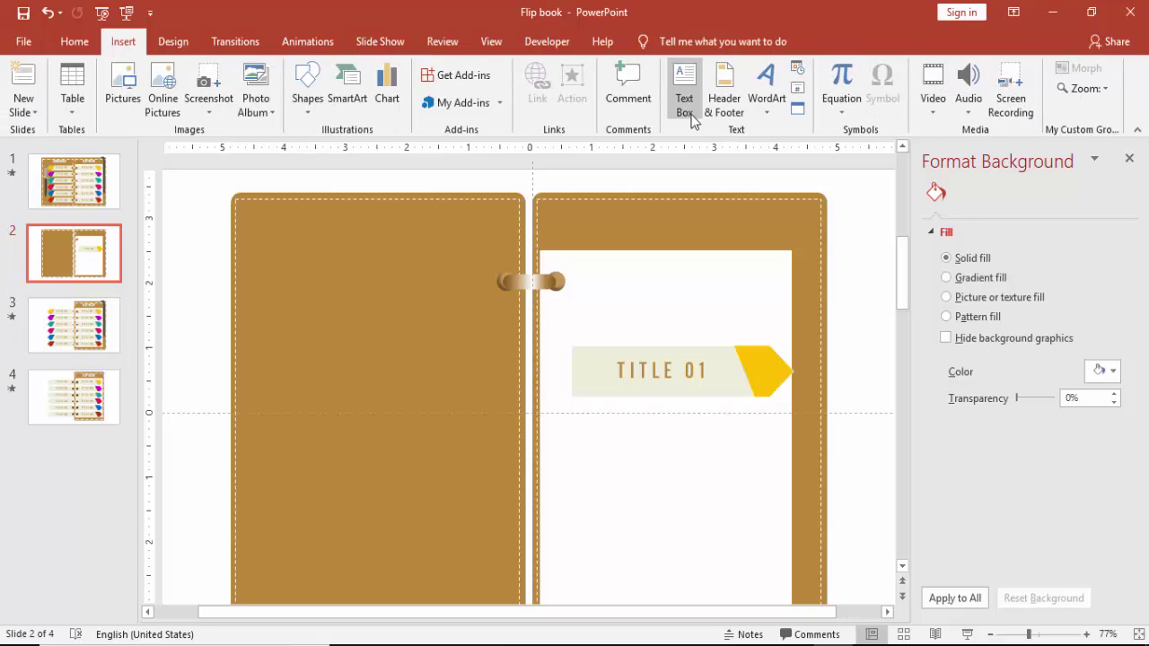
left_click(684, 92)
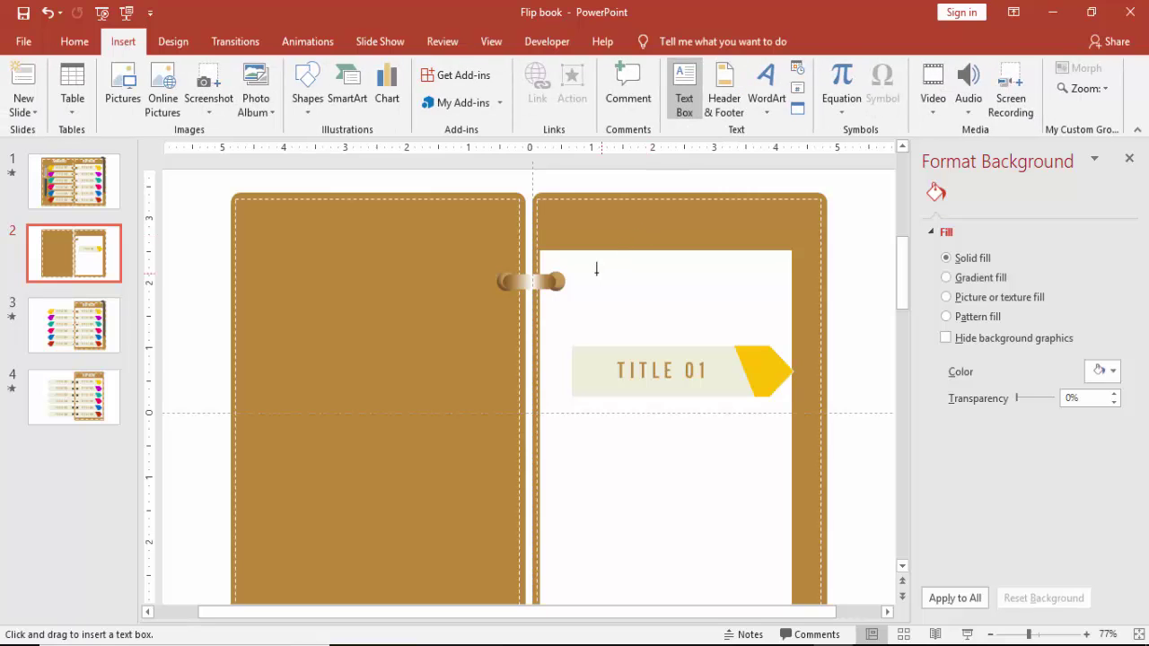
mouse_move(572, 271)
left_mouse_down()
mouse_move(655, 310)
mouse_move(756, 314)
left_mouse_up()
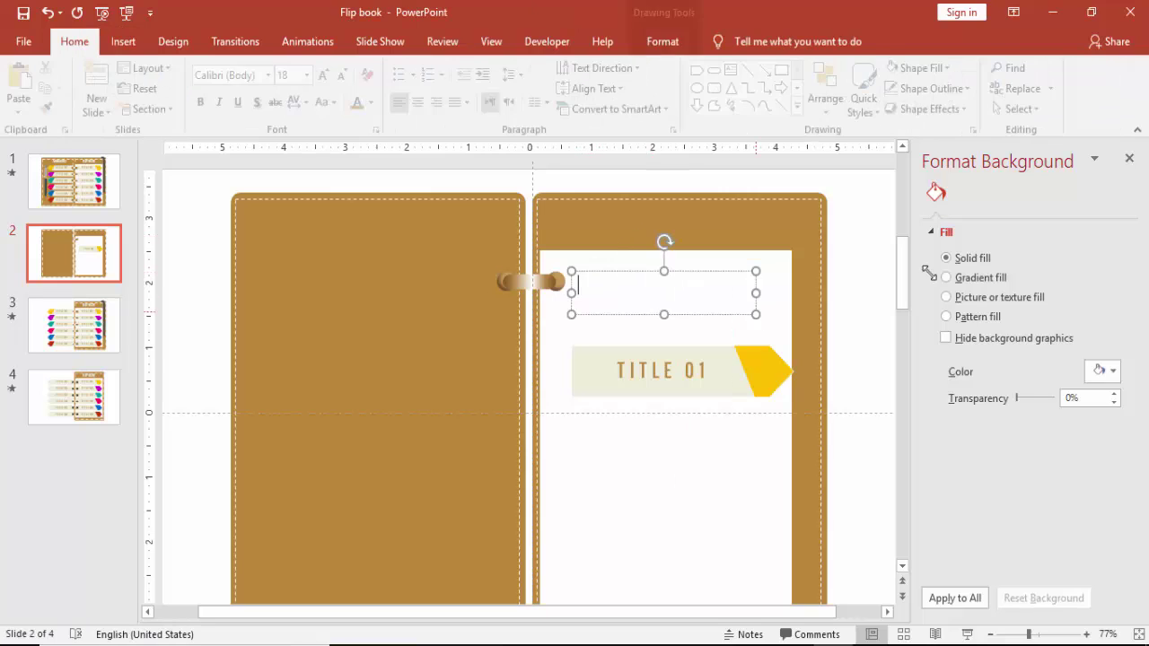
type("Write your text here")
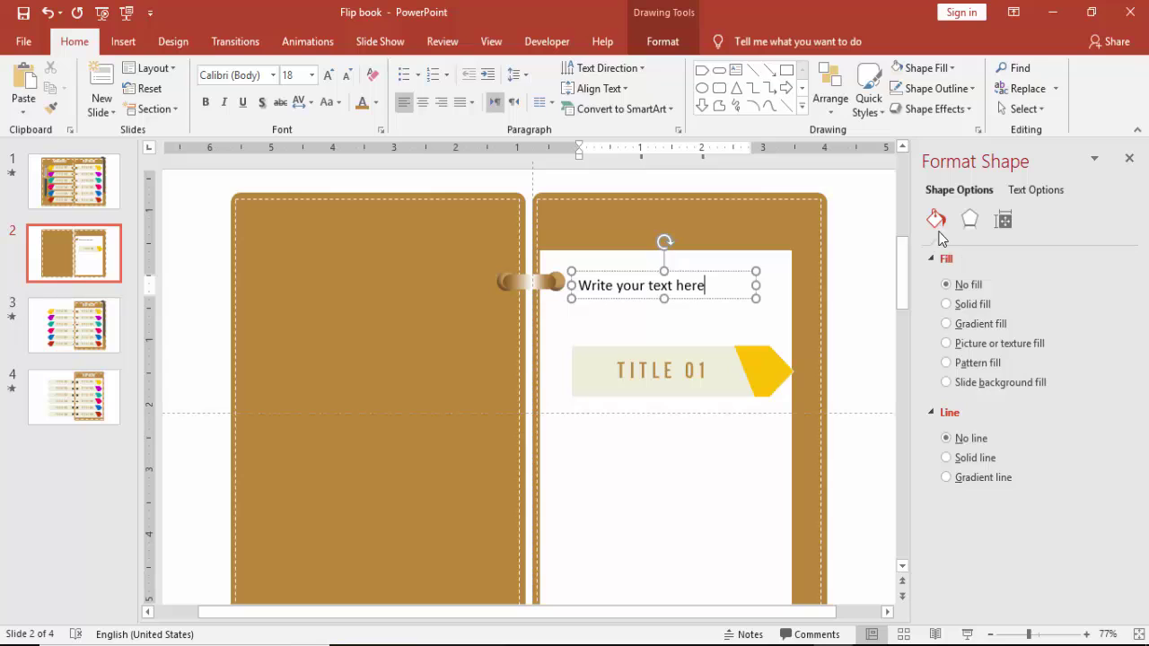
left_click_drag(724, 273, 726, 268)
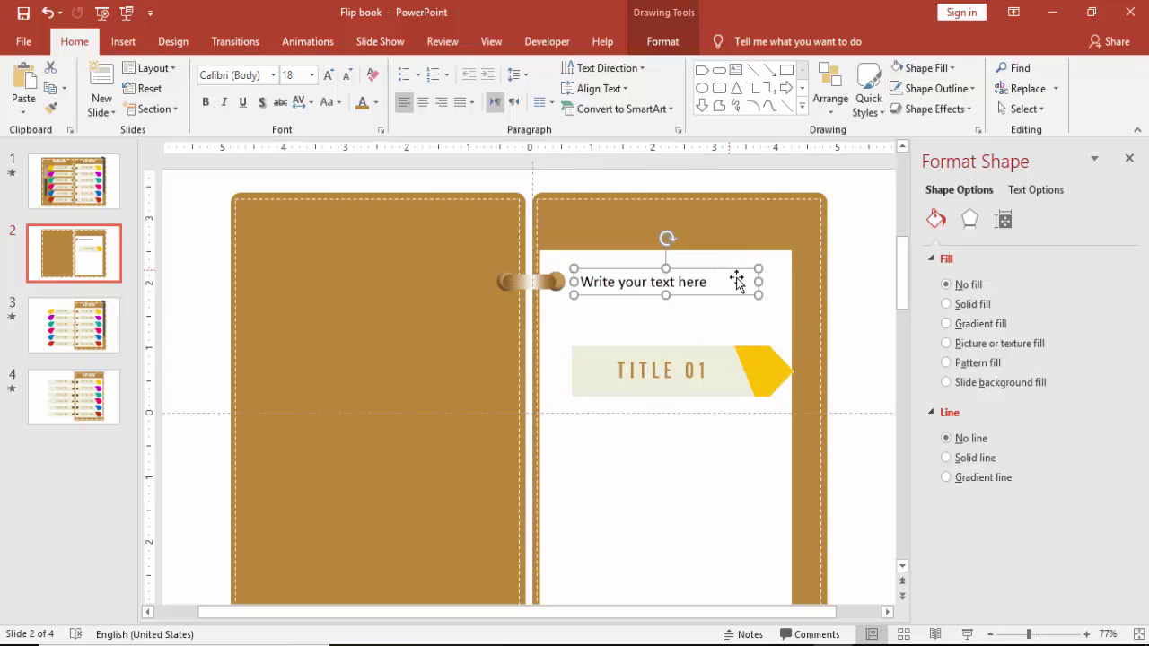
- Colour the 'Write your text here' text gold
left_click(376, 102)
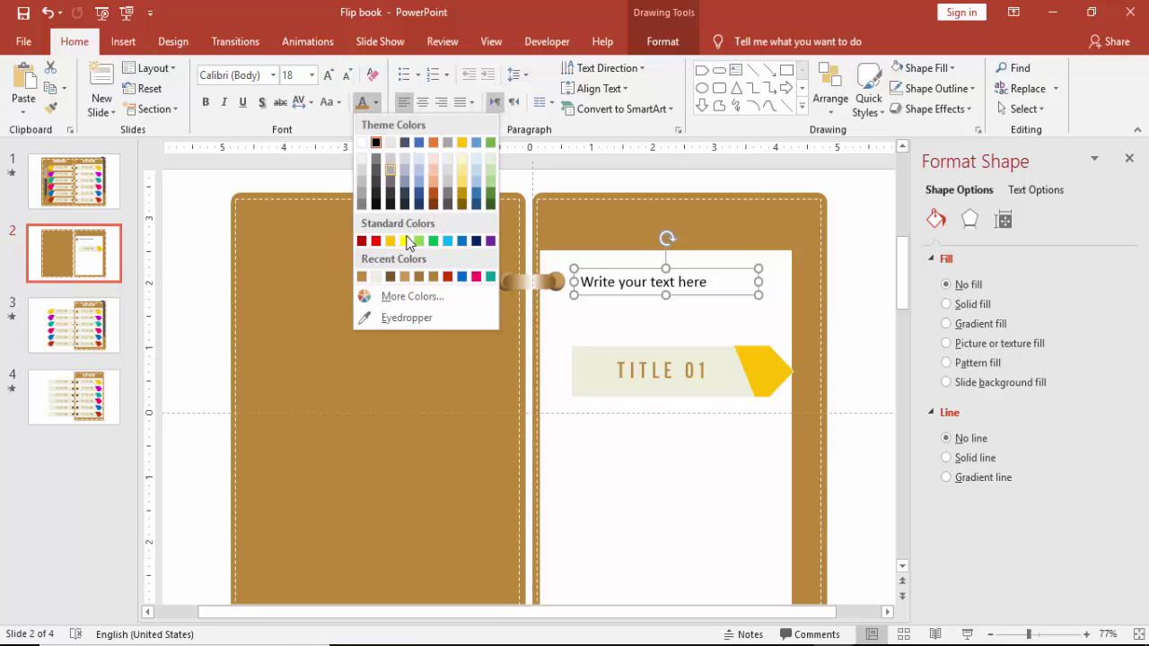
left_click(391, 243)
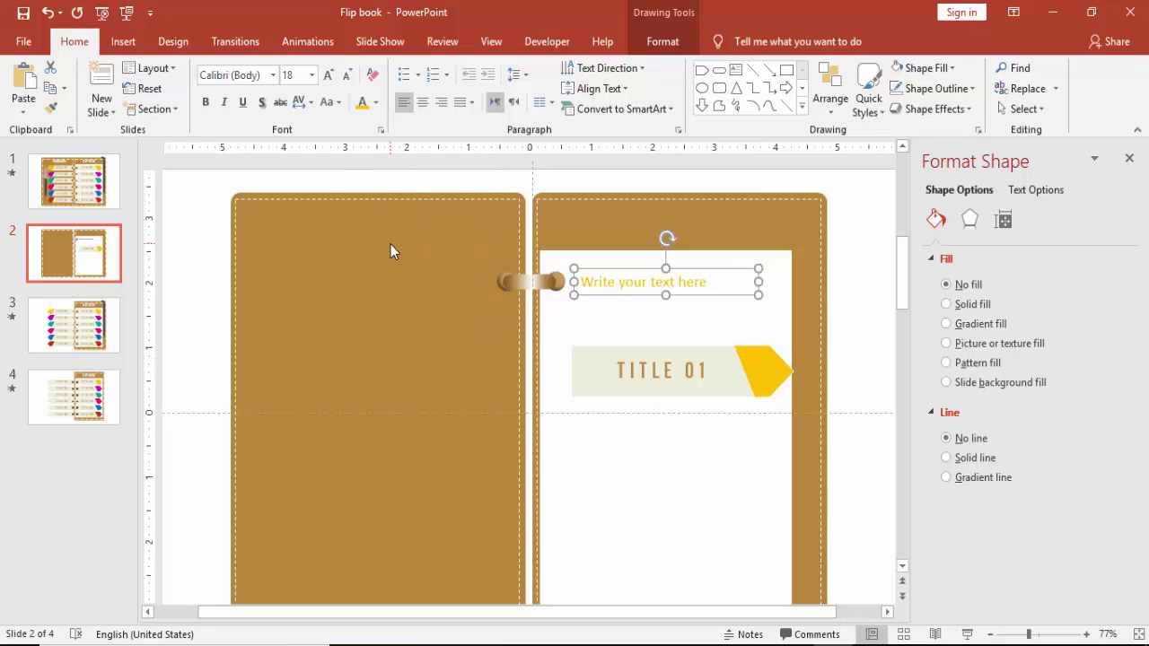
left_click(843, 337)
left_click(720, 350)
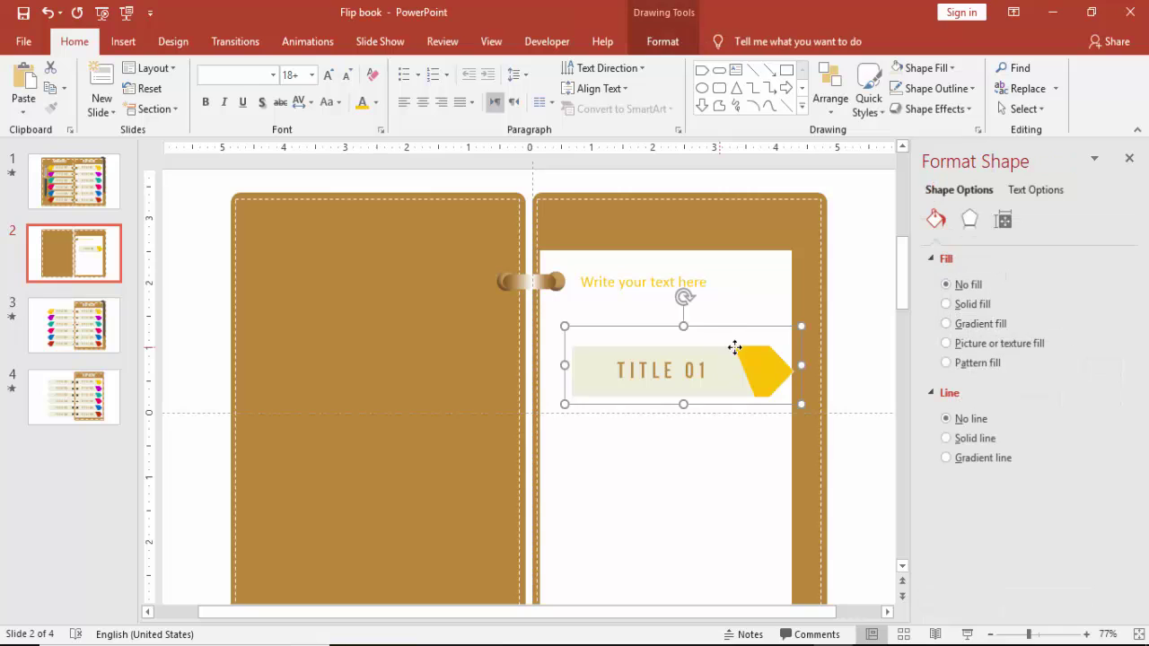
- Move the TITLE 01 tab to the top of the white page and adjust its layer order
left_click_drag(735, 332, 730, 281)
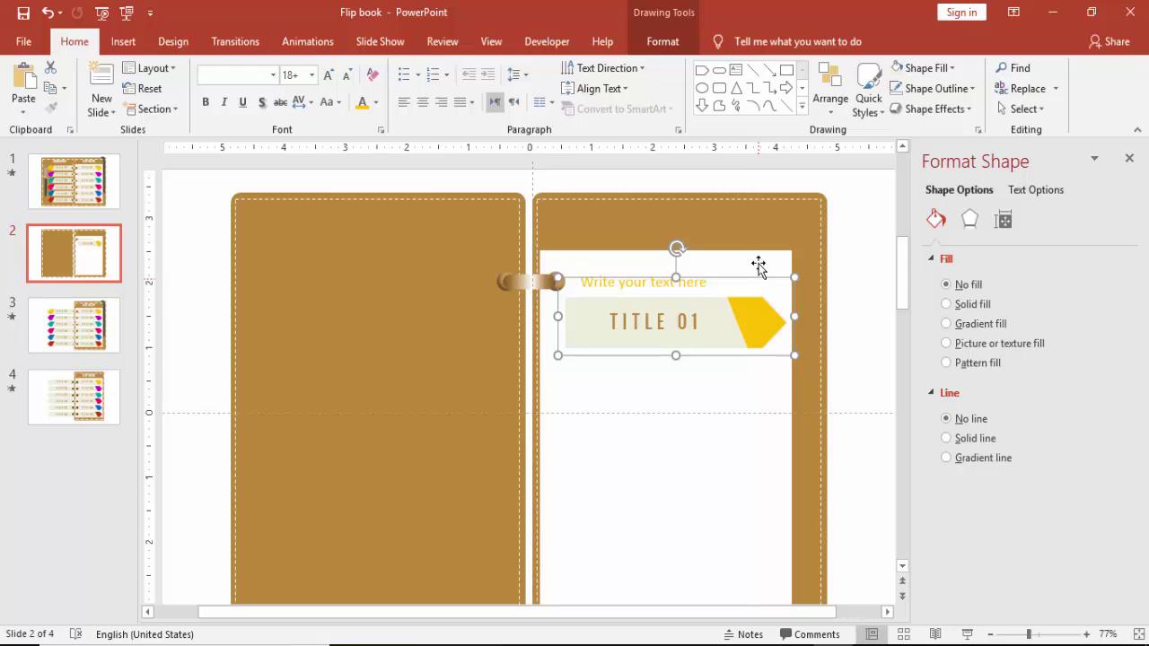
left_click(669, 42)
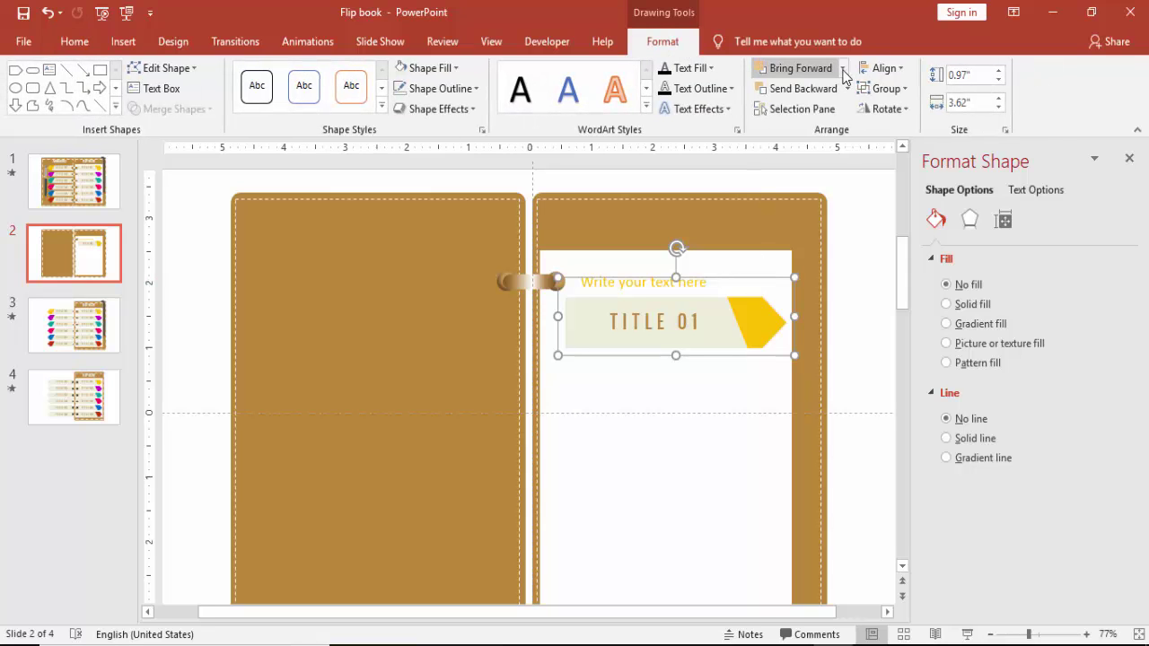
left_click(844, 77)
left_click(835, 114)
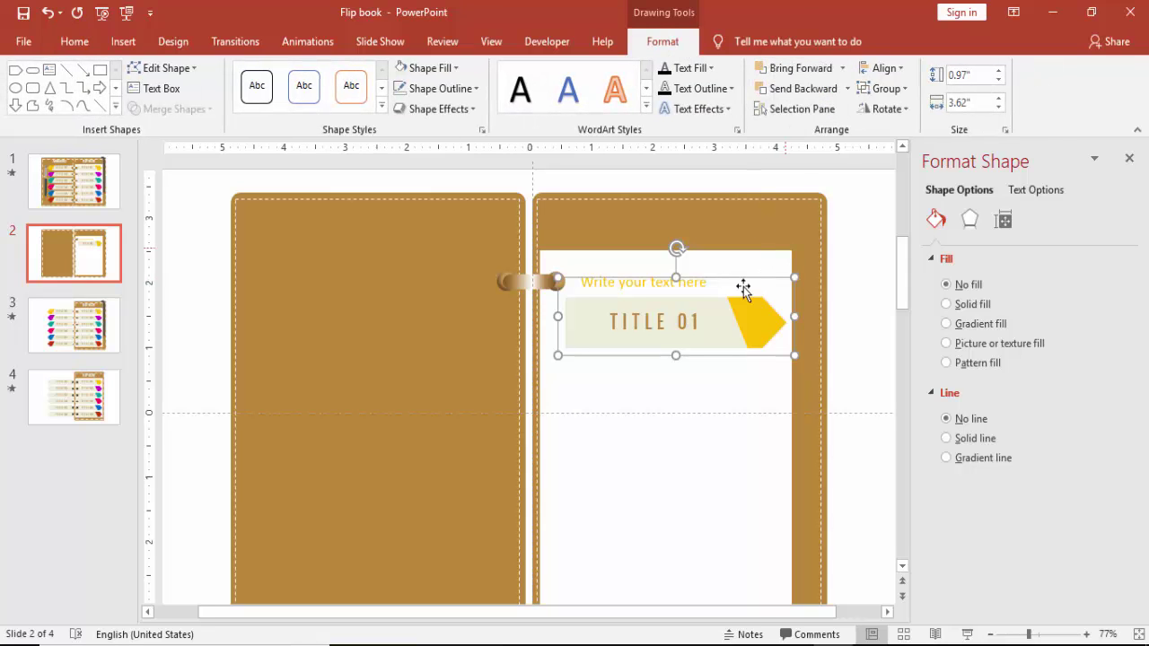
left_click_drag(742, 278, 724, 239)
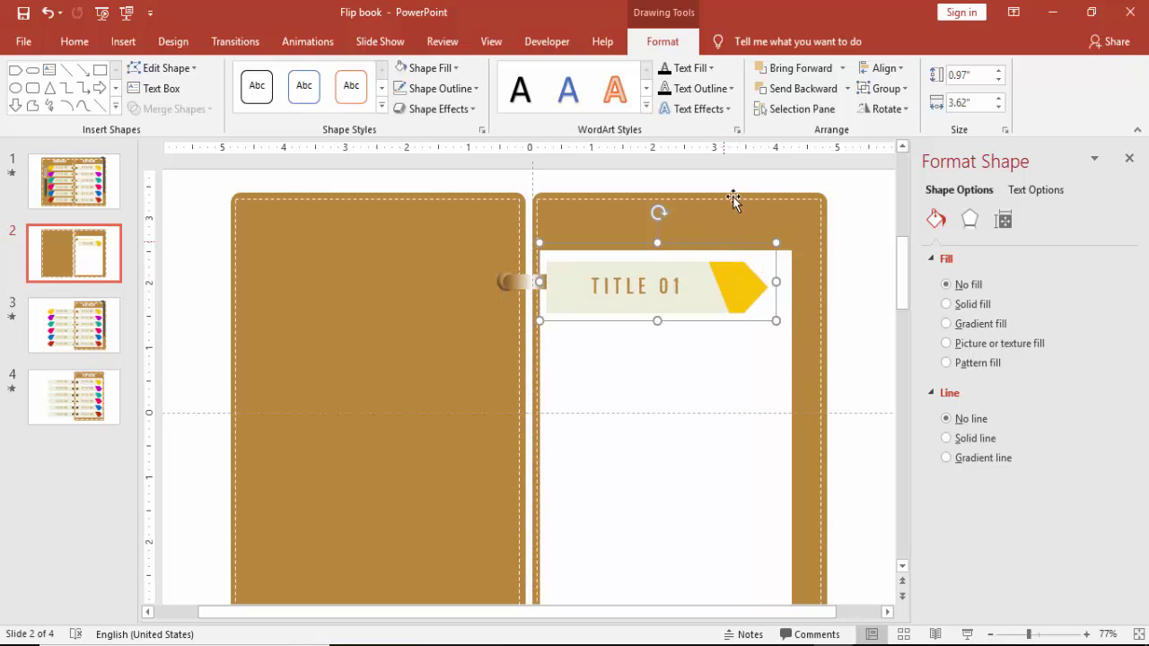
left_click(802, 89)
left_click(801, 89)
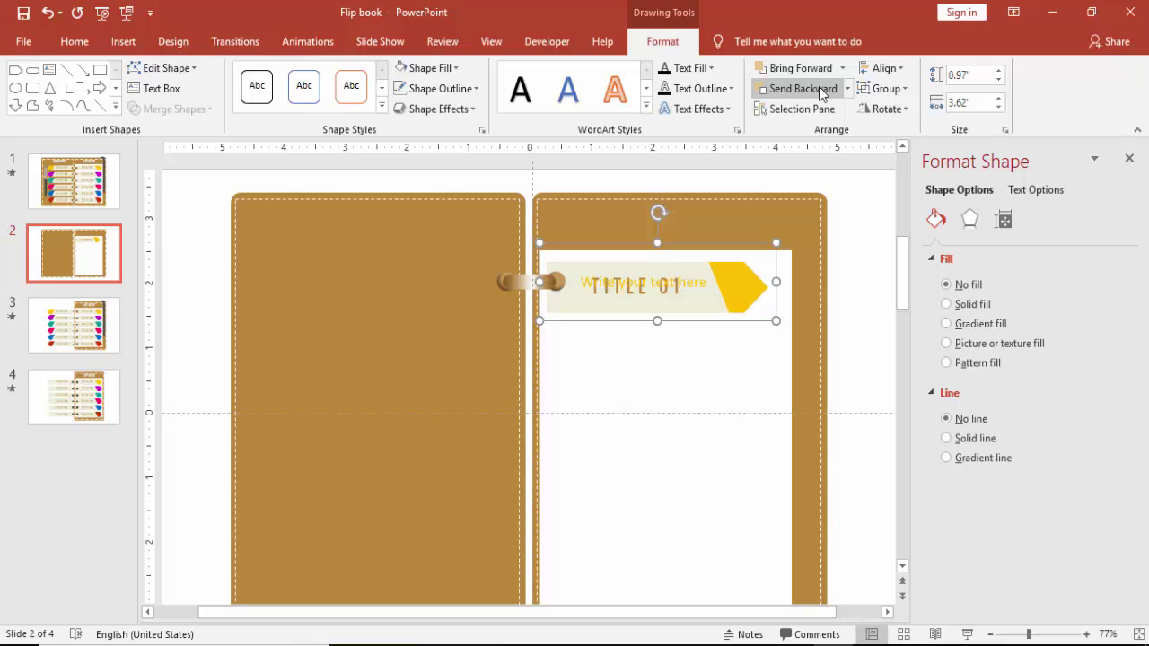
- Send the gold text box behind the tab and fine-tune the tab's position
left_click(701, 281)
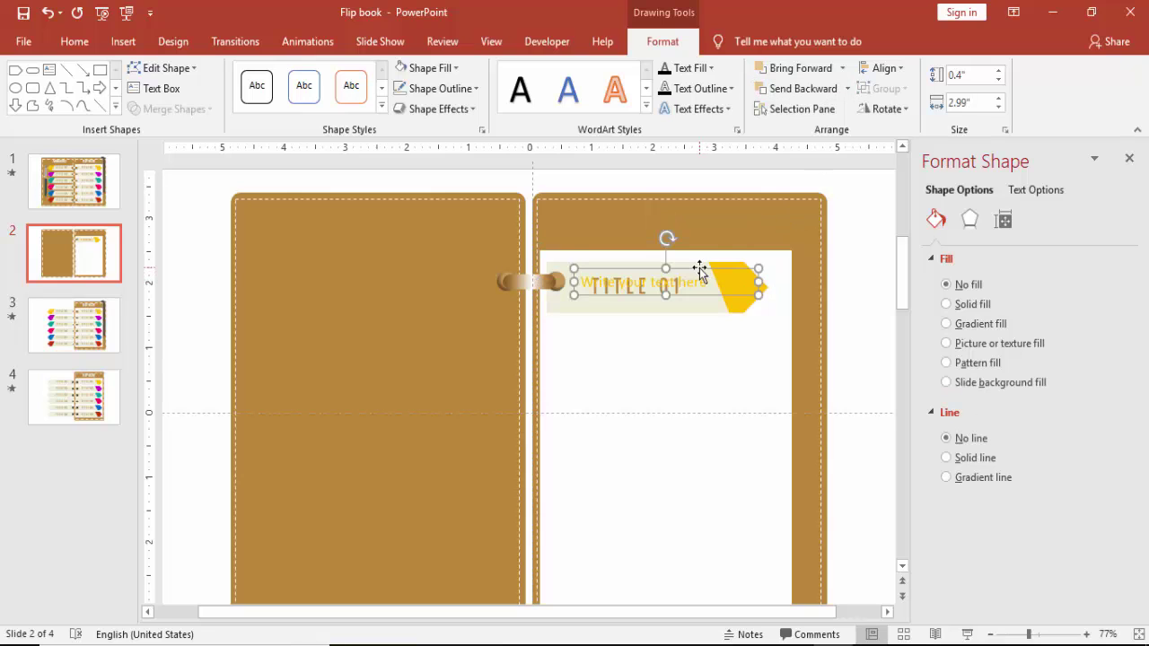
left_click(793, 89)
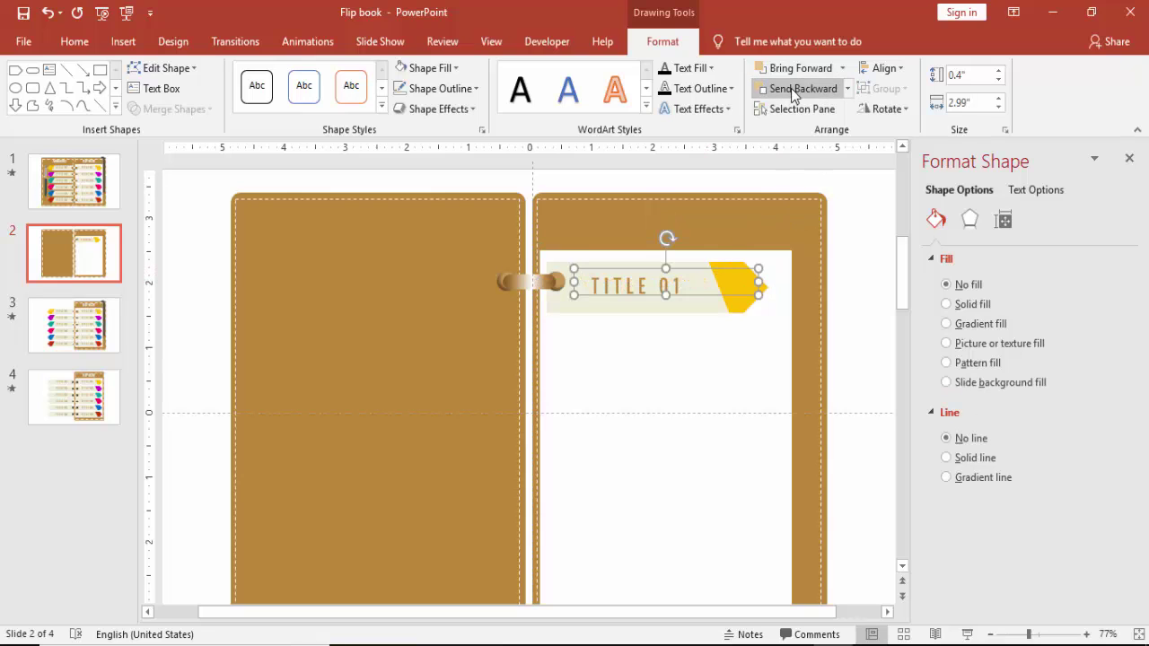
left_click(860, 315)
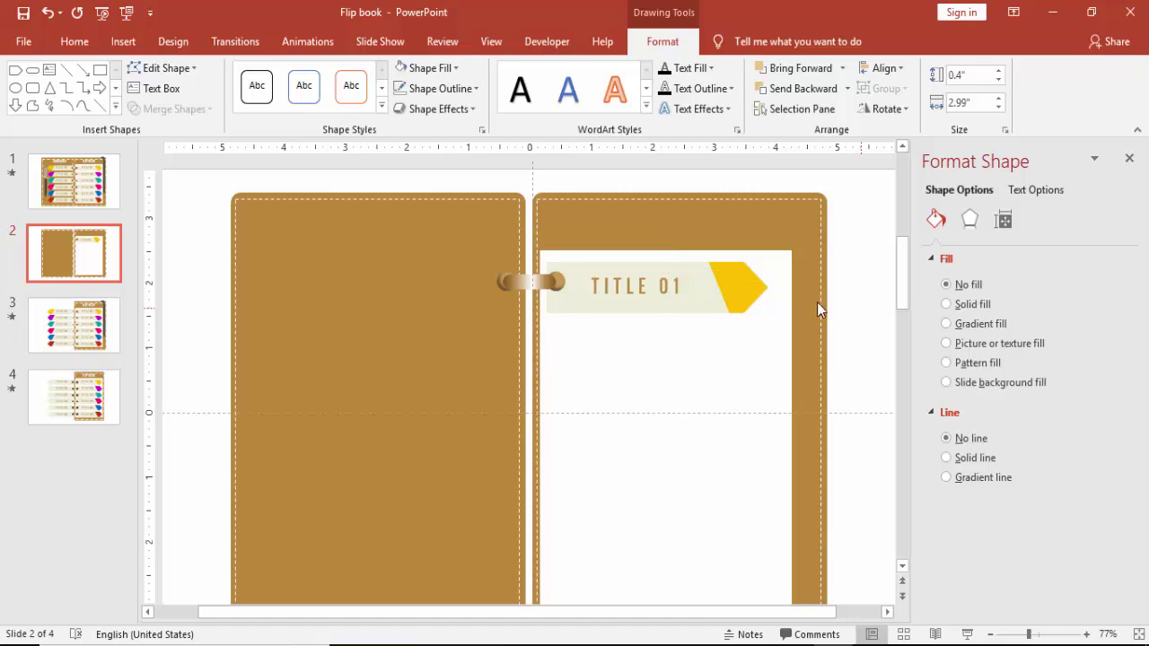
double_click(573, 267)
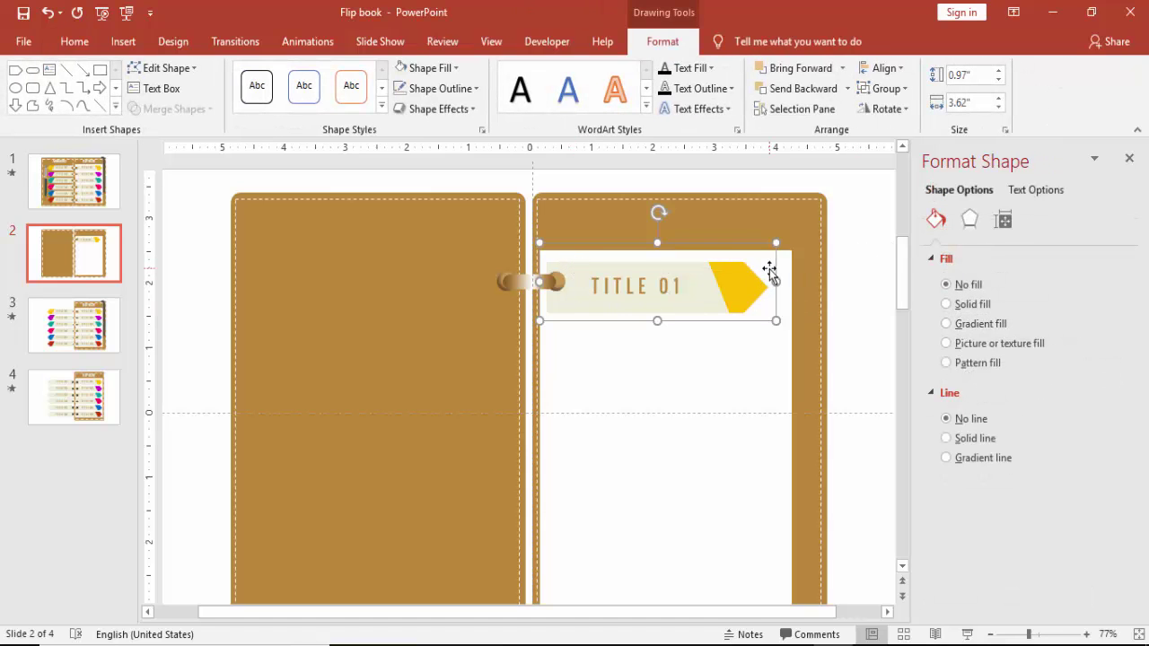
key("ctrl+Left")
key("ctrl+Left")
key("ctrl+Left")
key("ctrl+Left")
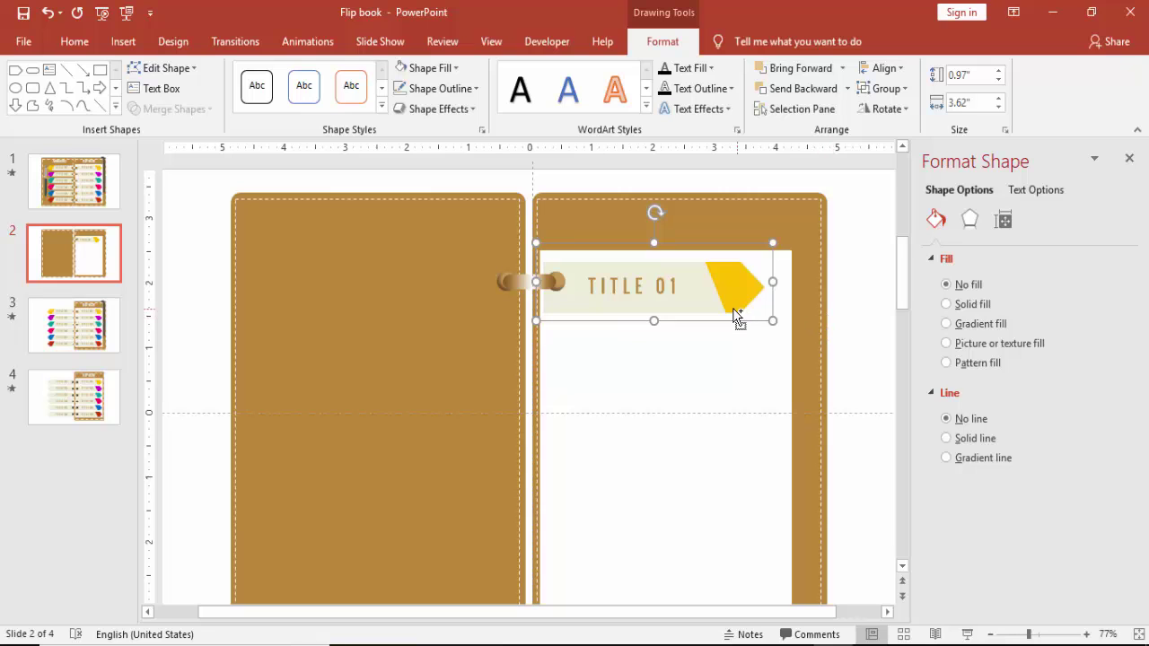
key("Right")
key("Right")
key("Down")
key("Down")
- Copy the TITLE 01 tab onto the left brown page and ungroup the copy
left_click_drag(713, 296, 423, 295)
right_click(423, 294)
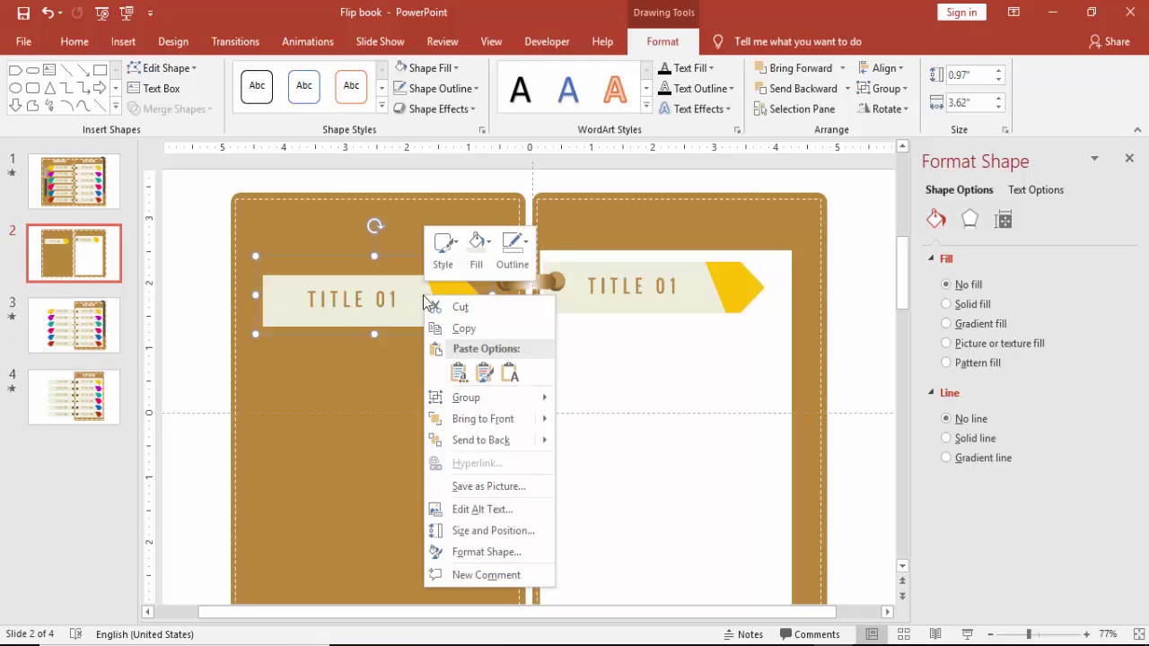
mouse_move(485, 398)
left_click(582, 444)
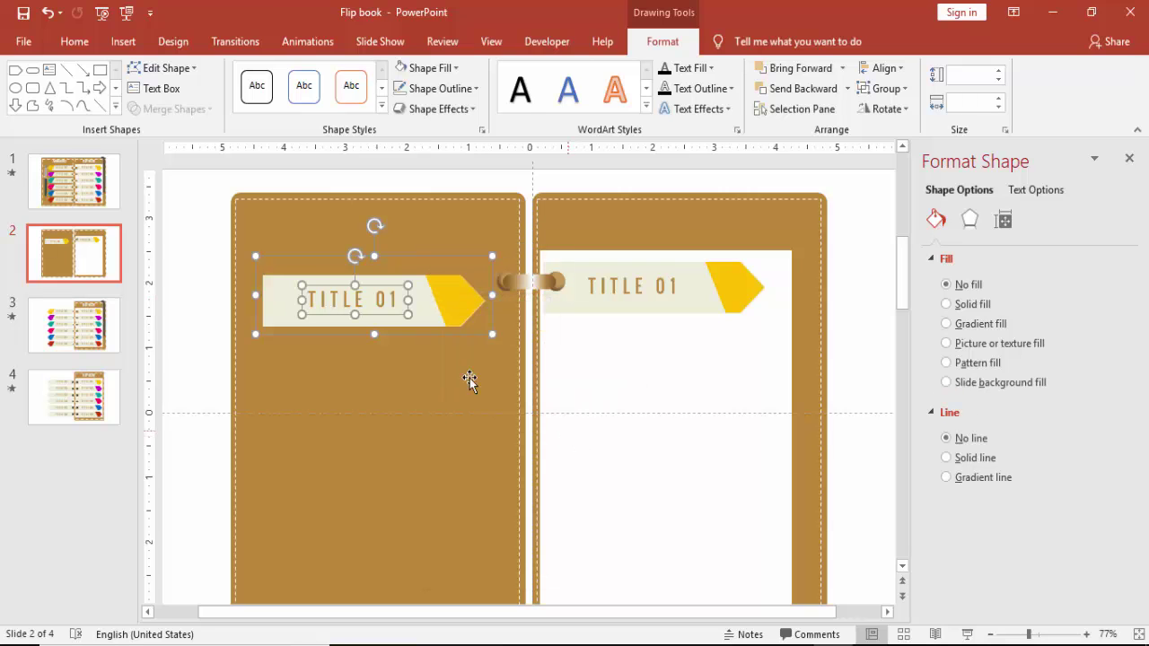
left_click(265, 299)
- Flip the left banner horizontally and reposition it on the left page
left_click(432, 302)
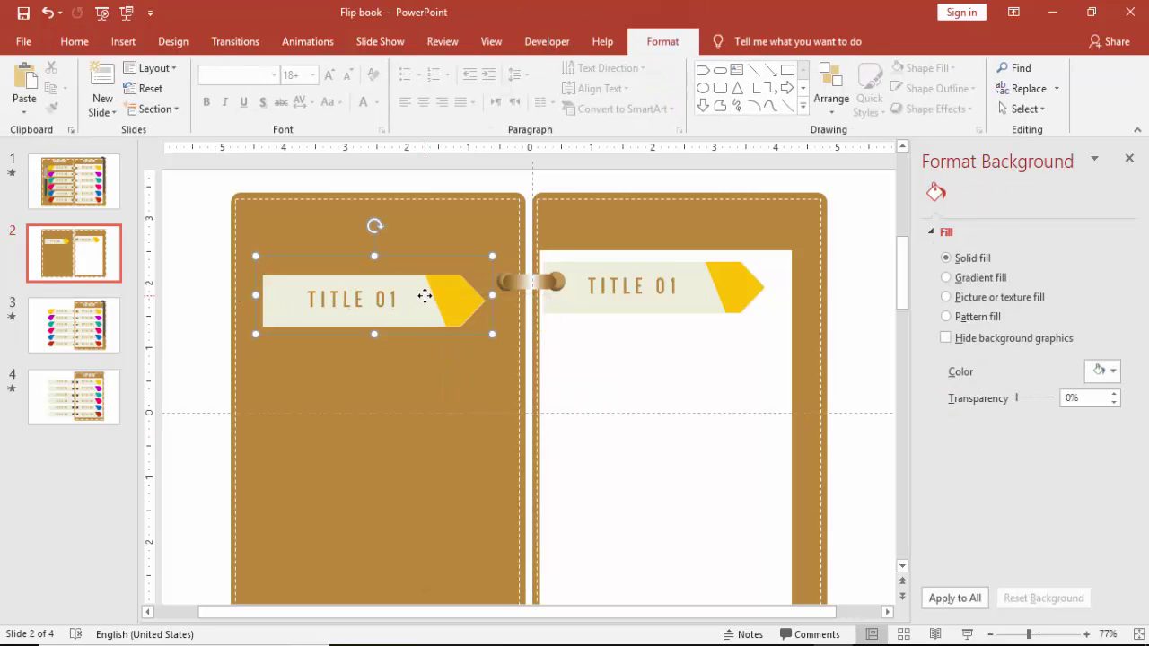
left_click(663, 41)
left_click(886, 108)
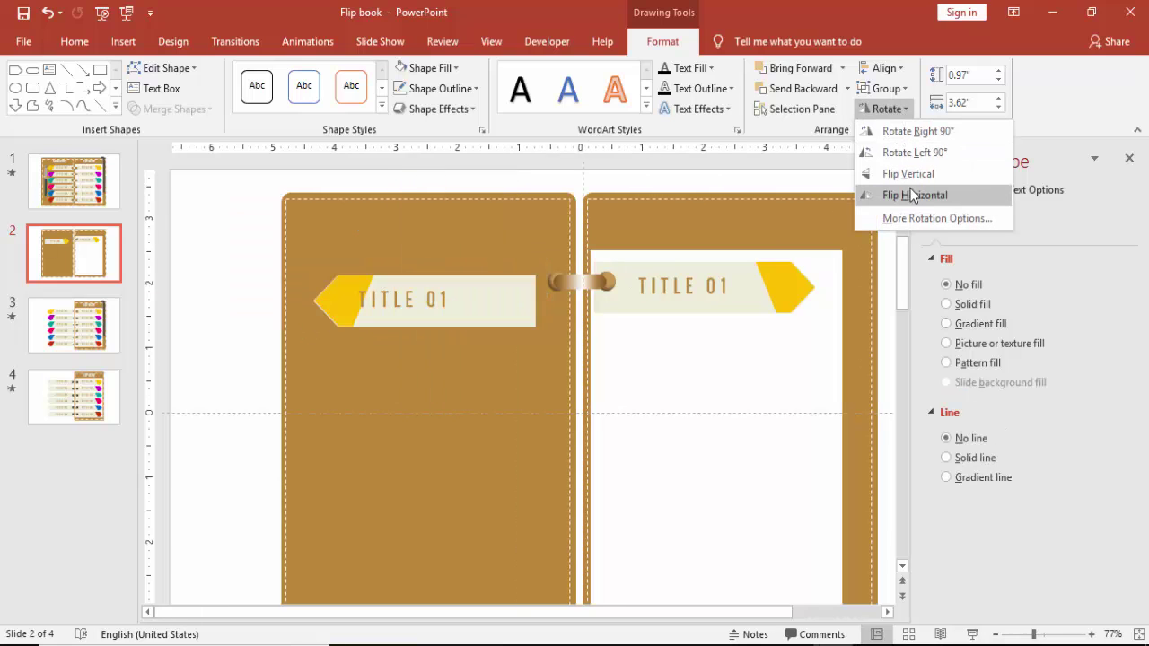
left_click(916, 195)
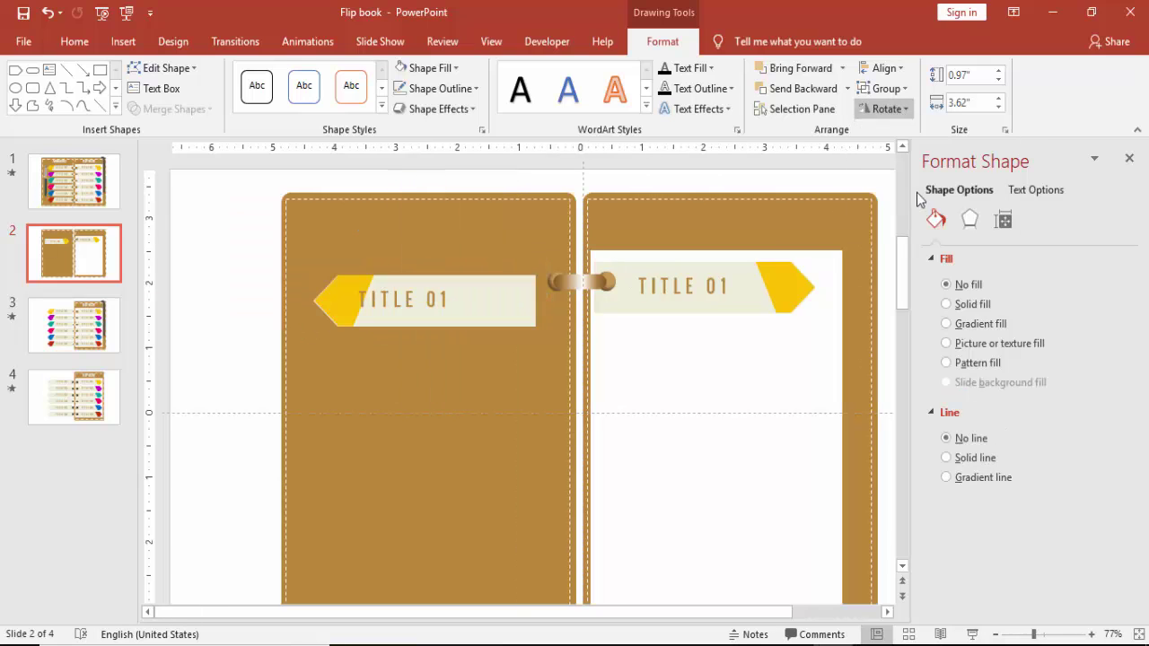
mouse_move(480, 258)
left_mouse_down()
mouse_move(476, 231)
mouse_move(483, 239)
left_mouse_up()
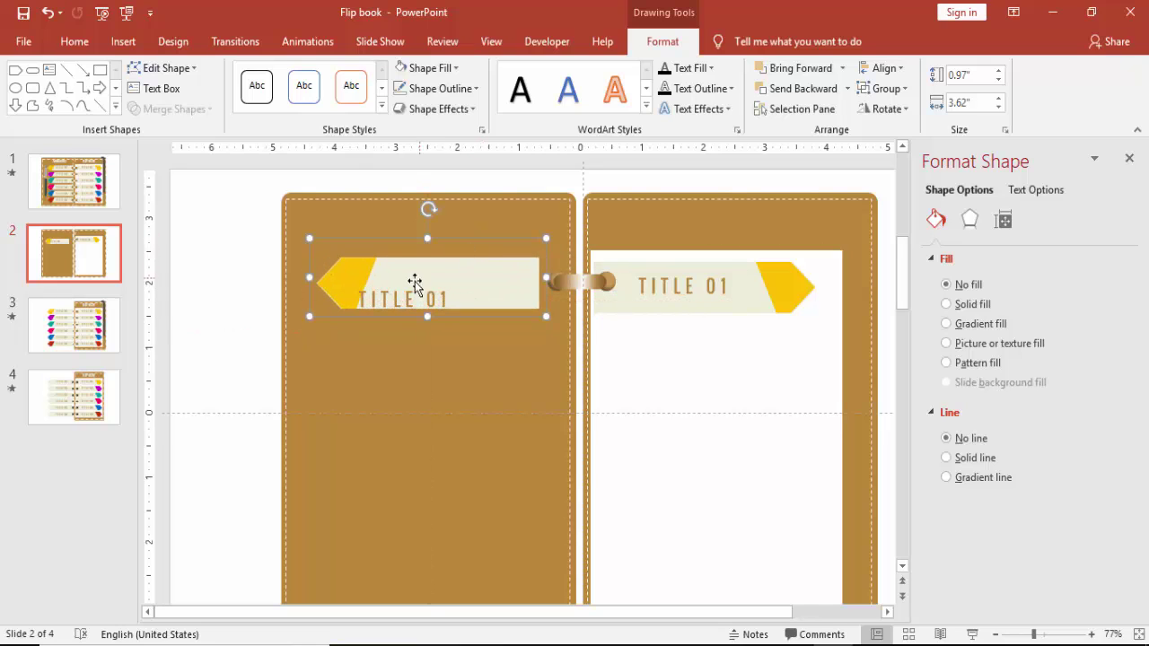
- Re-centre TITLE 01 on the mirrored banner, regroup, and align the tab beside the ring
left_click(426, 283)
left_click_drag(432, 283, 459, 270)
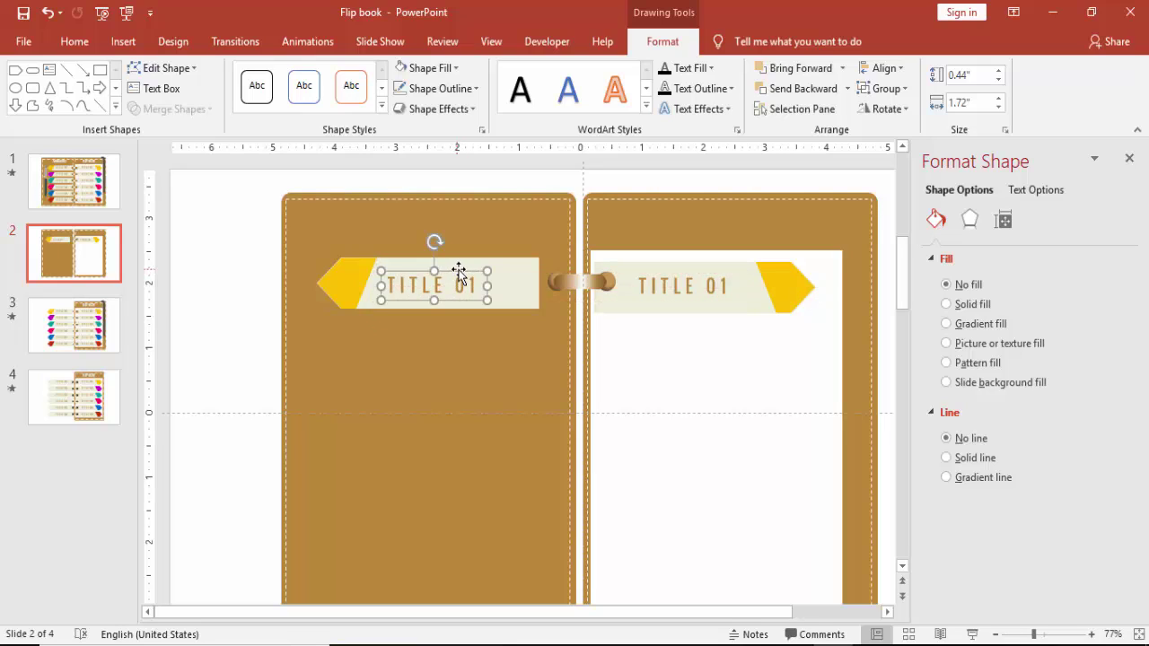
left_click(507, 269, "shift")
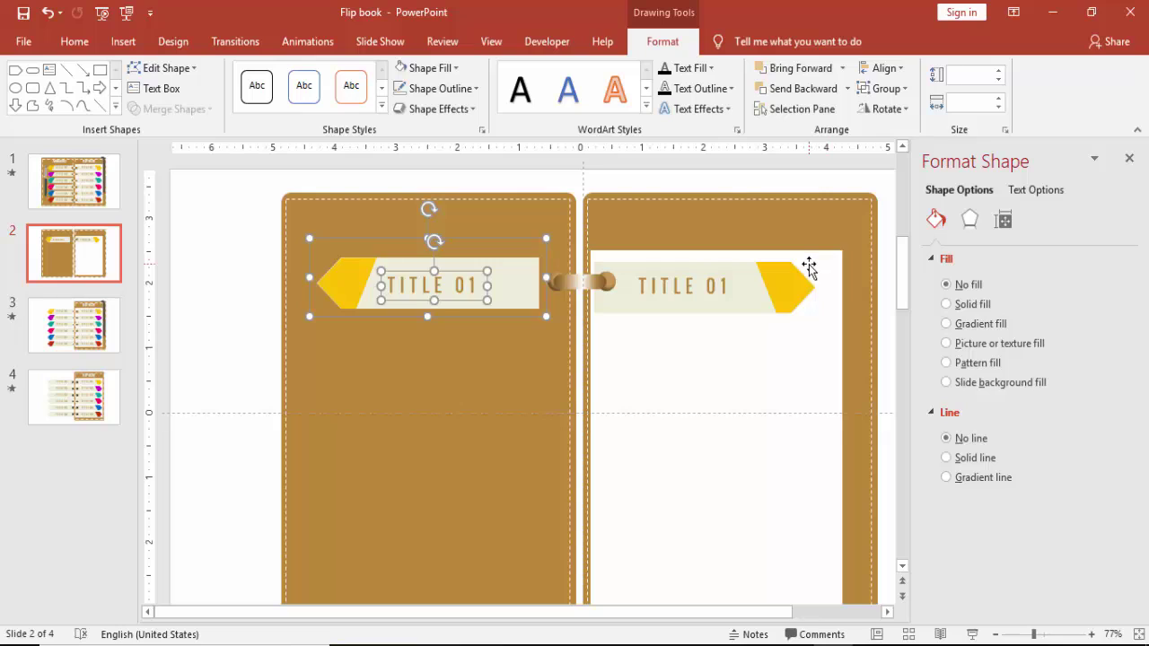
key("ctrl+g")
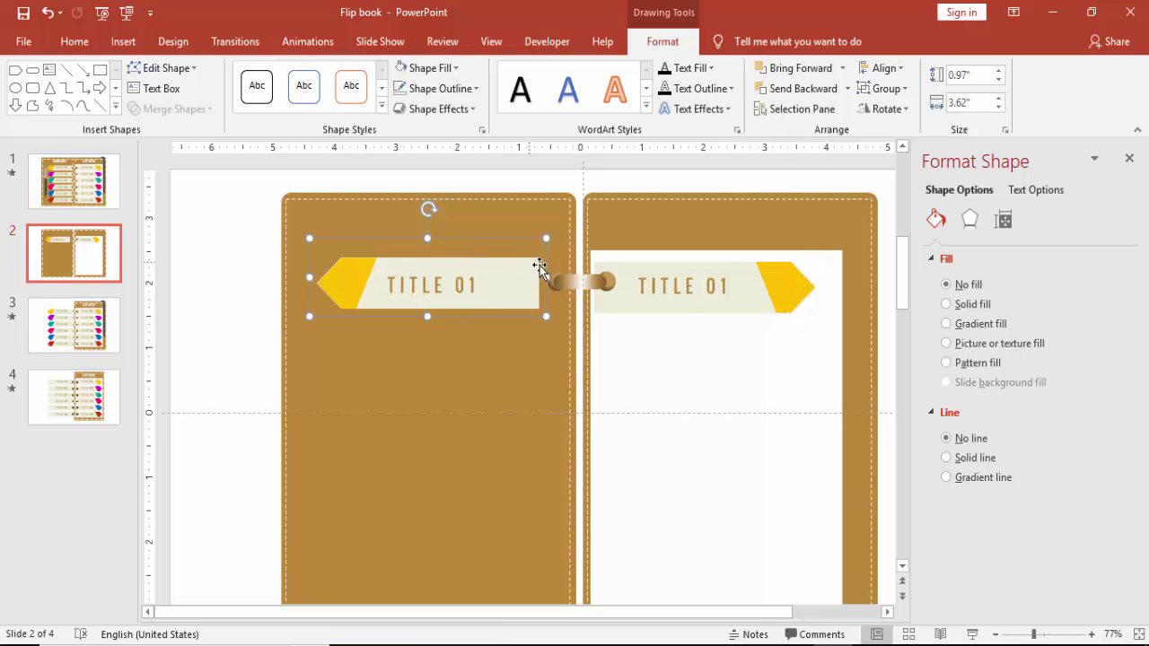
left_click_drag(515, 264, 525, 267)
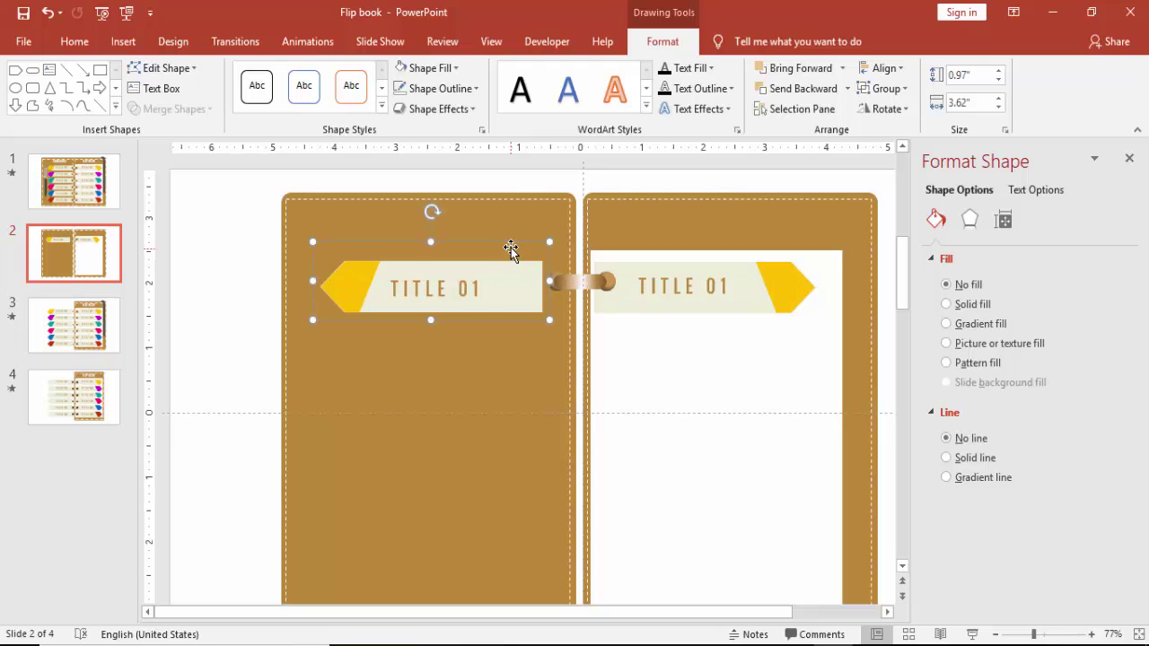